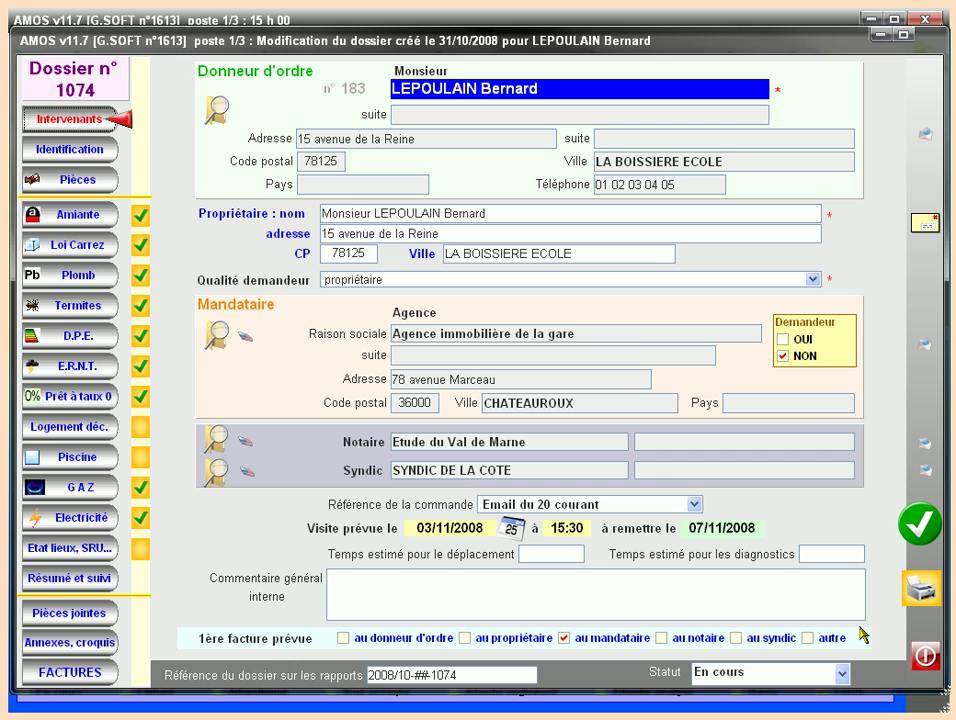
# Look through the lead diagnostic's measurement, summary, visit particulars and conclusion pages, and check the available analysers
pyautogui.click(101, 276)
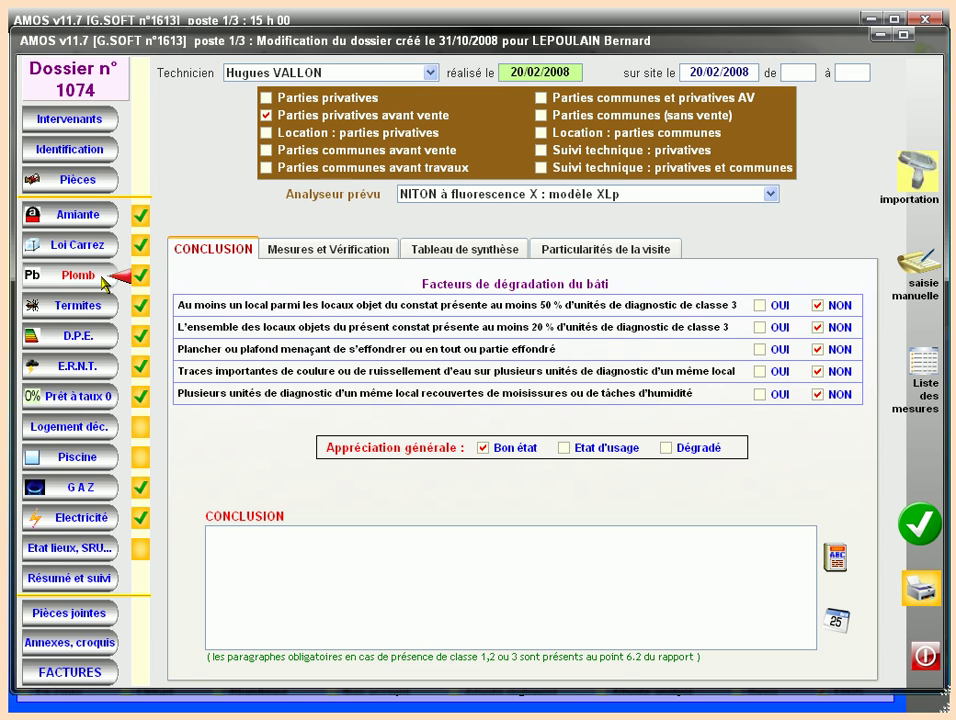
pyautogui.click(331, 252)
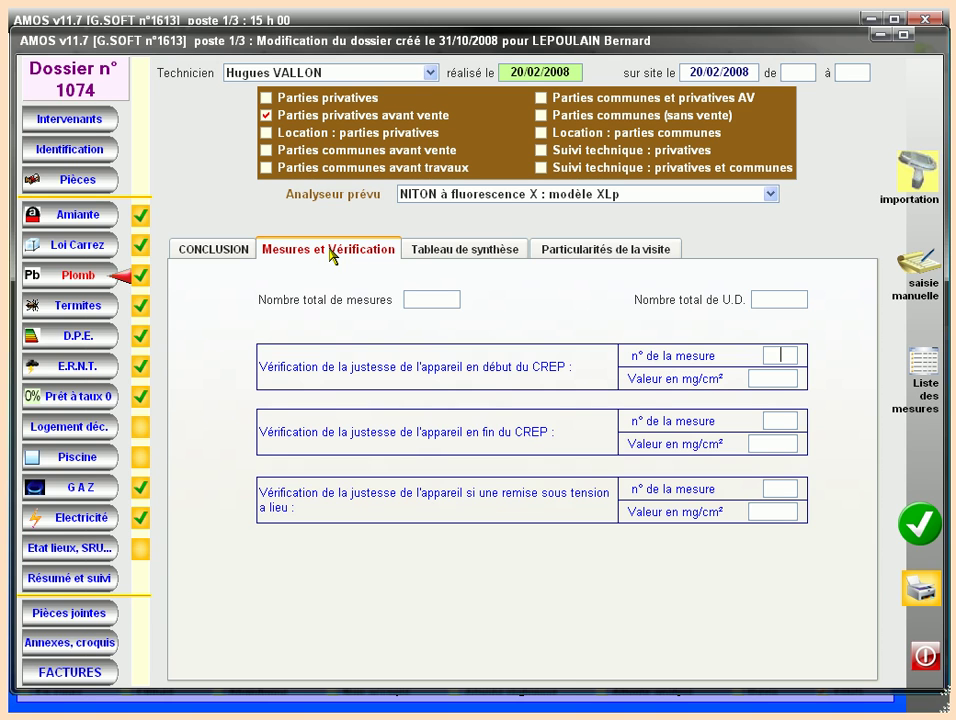
pyautogui.click(466, 258)
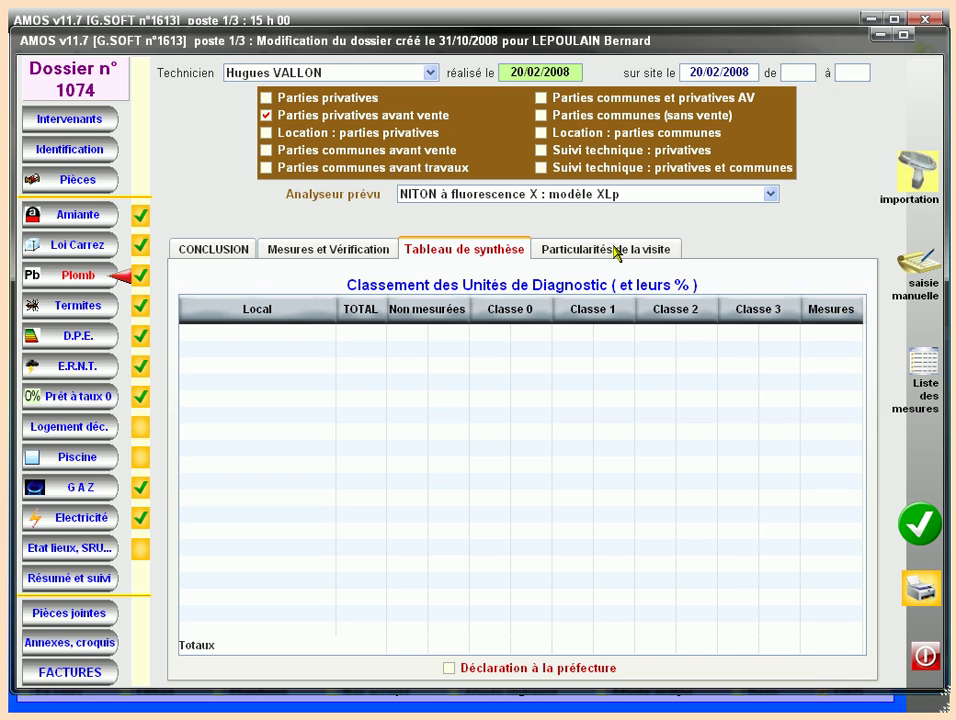
pyautogui.click(559, 251)
pyautogui.click(220, 254)
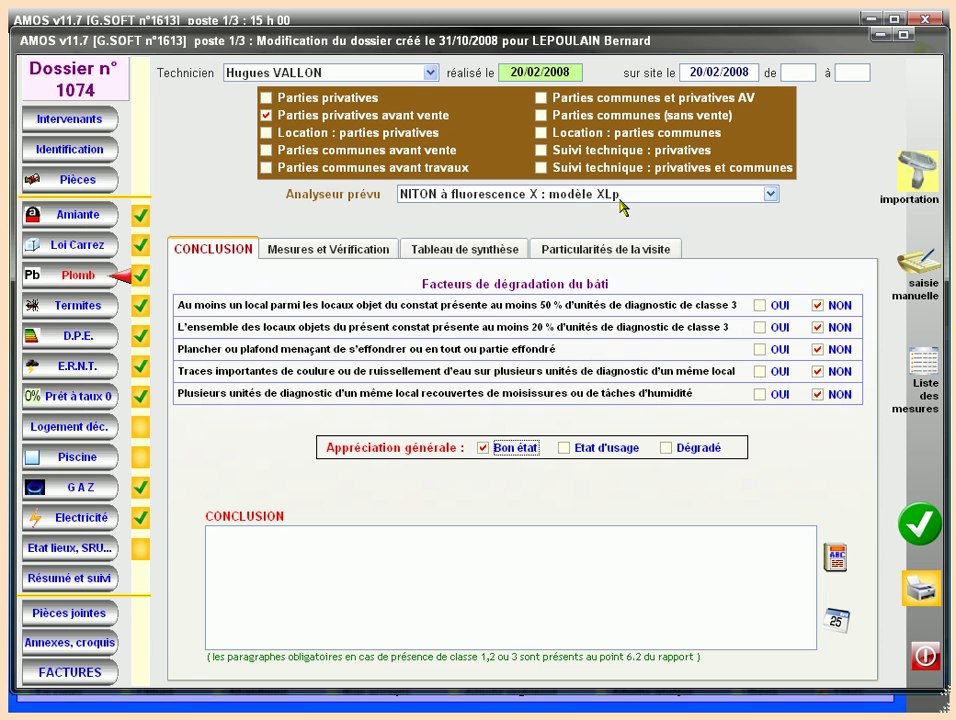
pyautogui.click(775, 195)
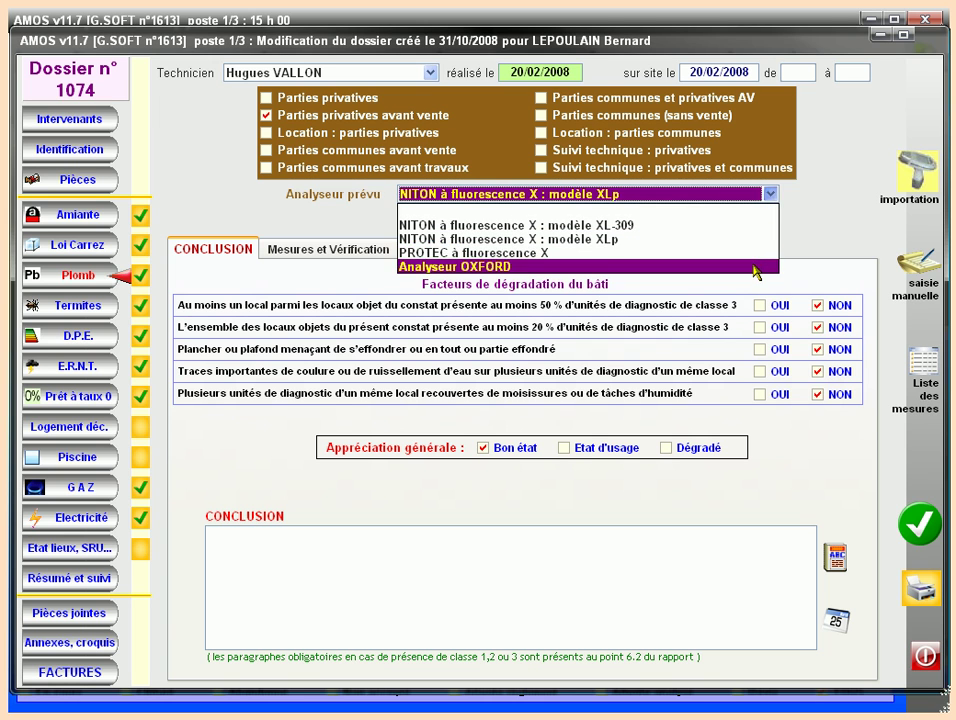
pyautogui.click(772, 194)
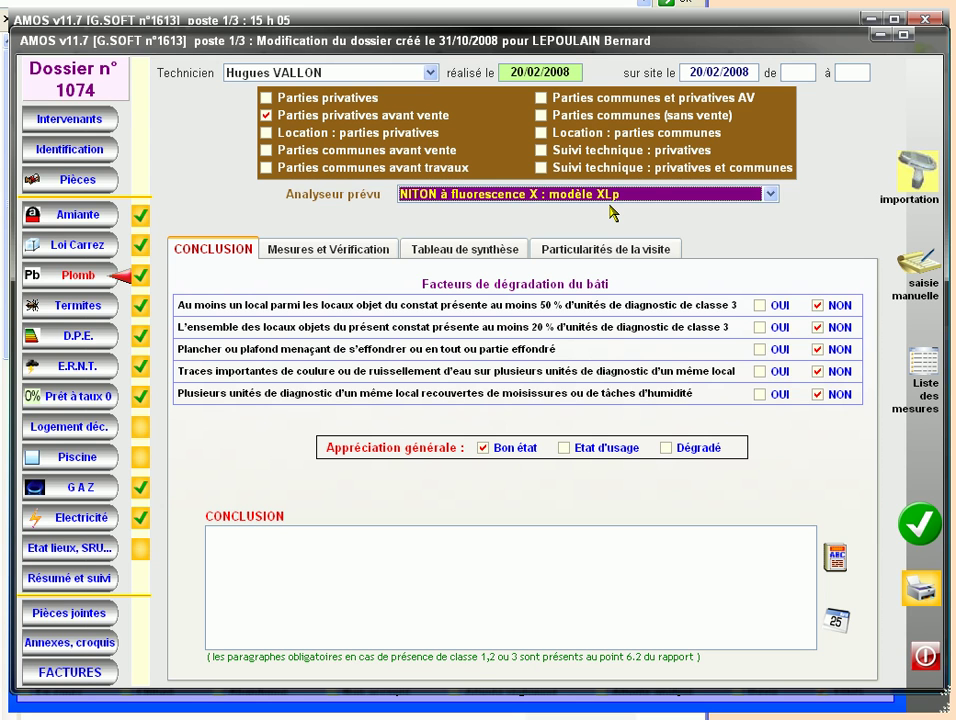
# Import the lead measurements with calibration from "1074 XLip avec calibrage.xls", choosing not to modify the room list
pyautogui.click(925, 185)
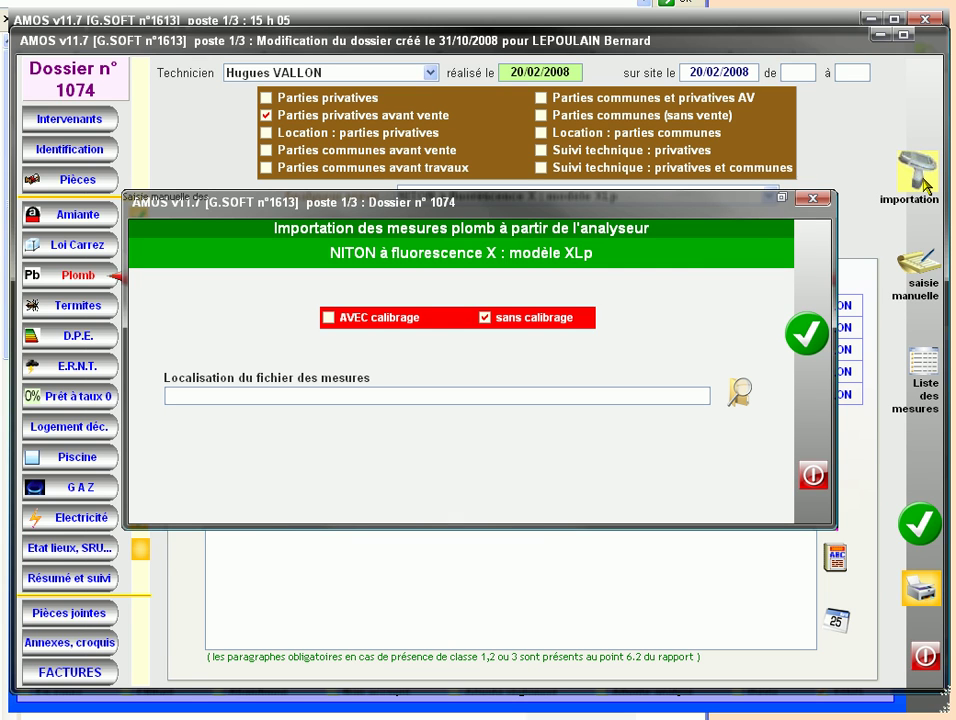
pyautogui.click(383, 318)
pyautogui.click(738, 392)
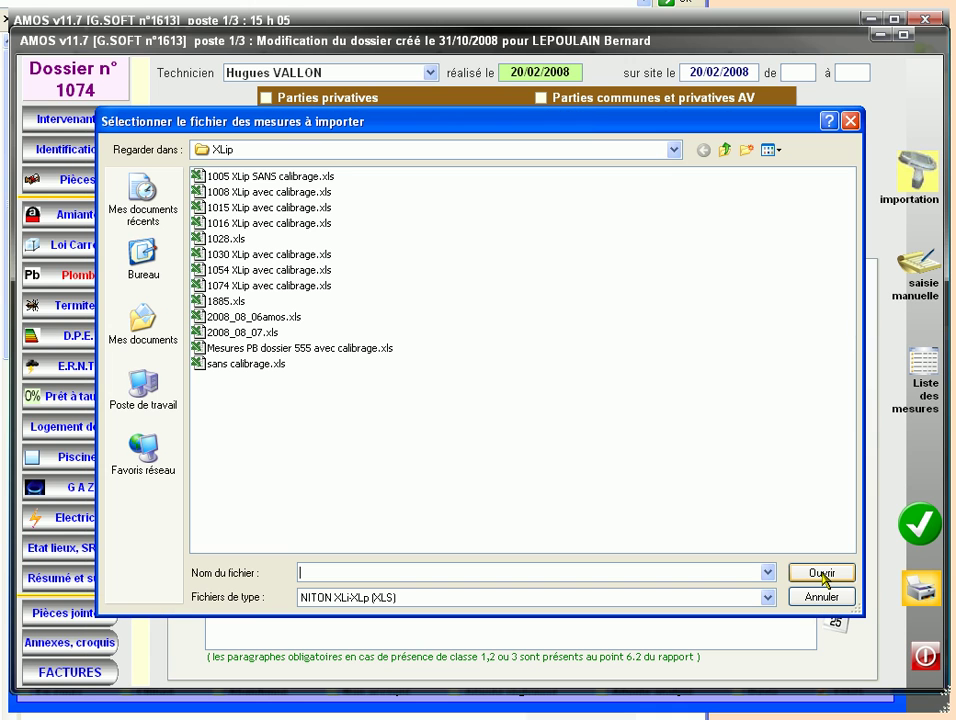
pyautogui.click(288, 287)
pyautogui.click(288, 287)
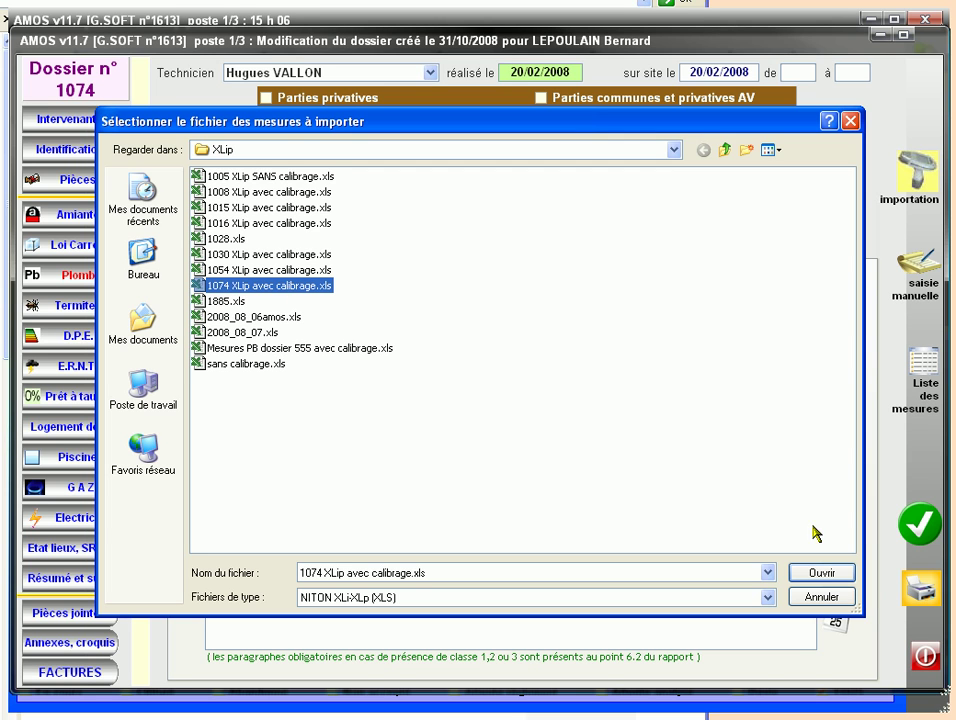
pyautogui.click(822, 573)
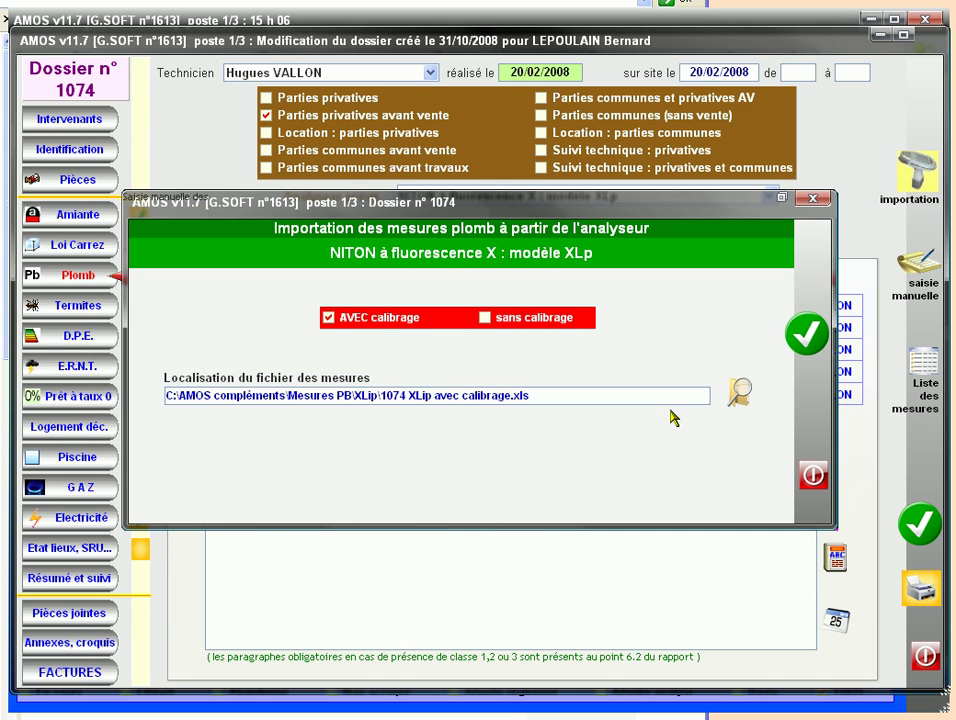
pyautogui.click(806, 341)
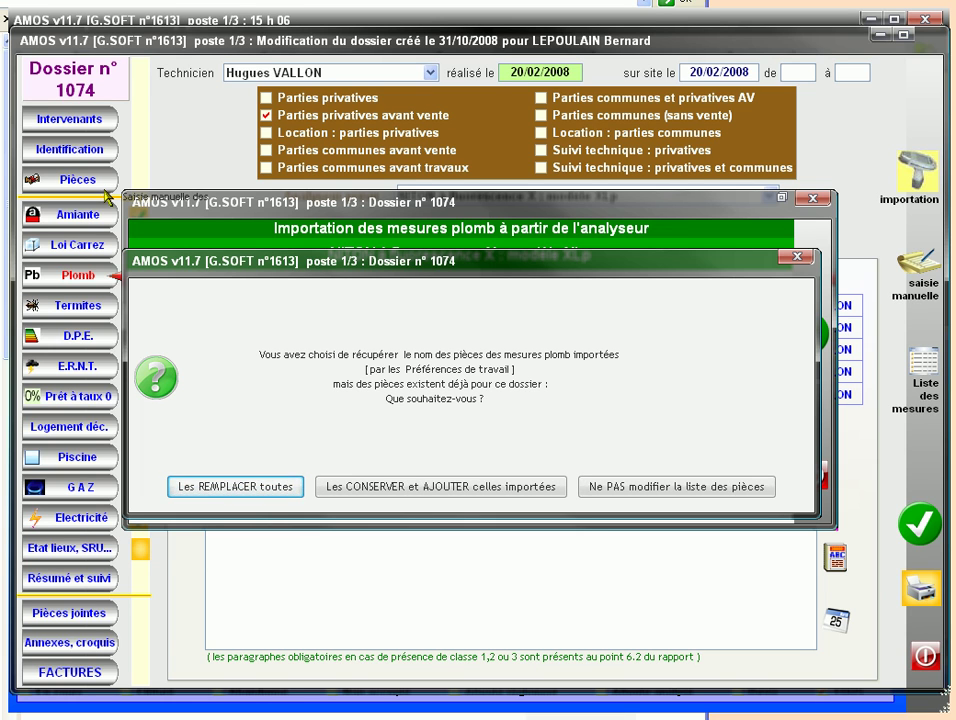
pyautogui.click(688, 486)
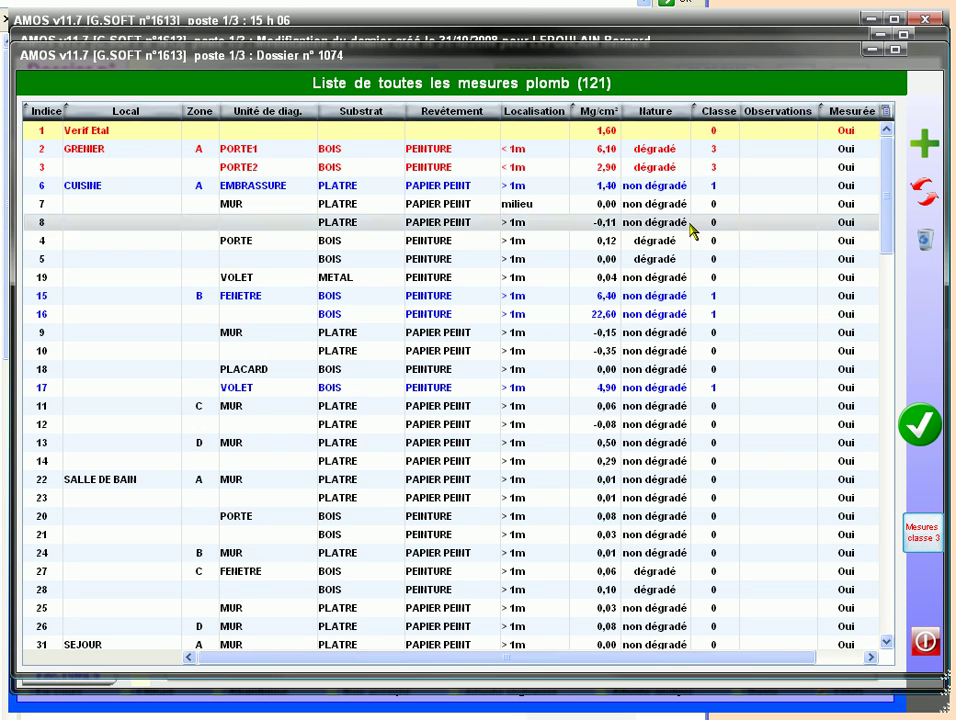
# Review the full list of imported lead measurements and the class 3 ones, and validate the list
pyautogui.click(736, 185)
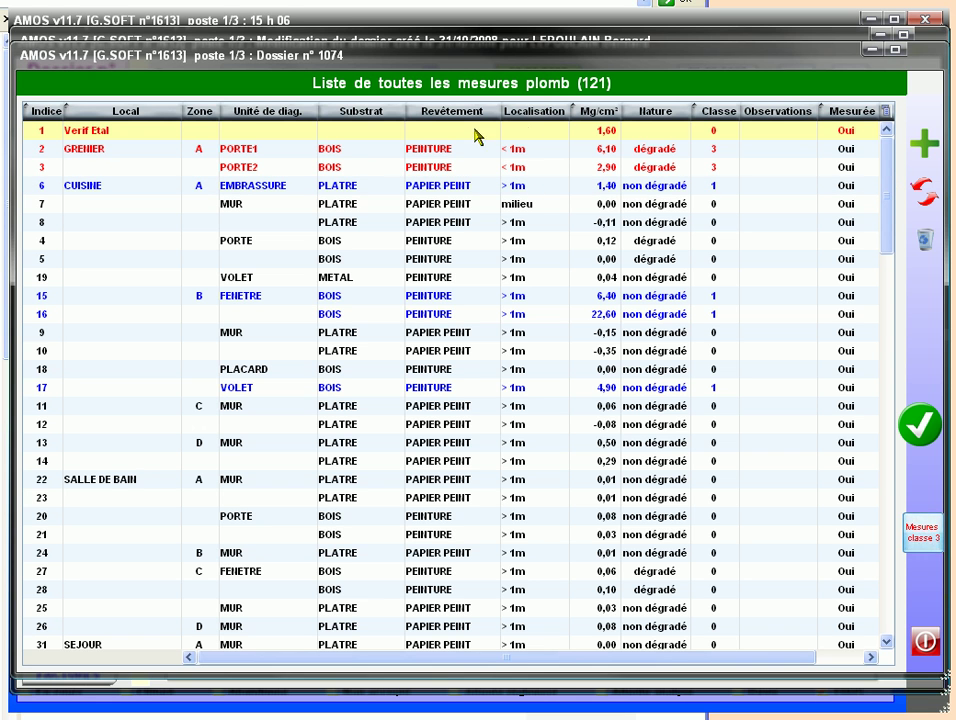
pyautogui.moveTo(886, 220); pyautogui.dragTo(870, 608)
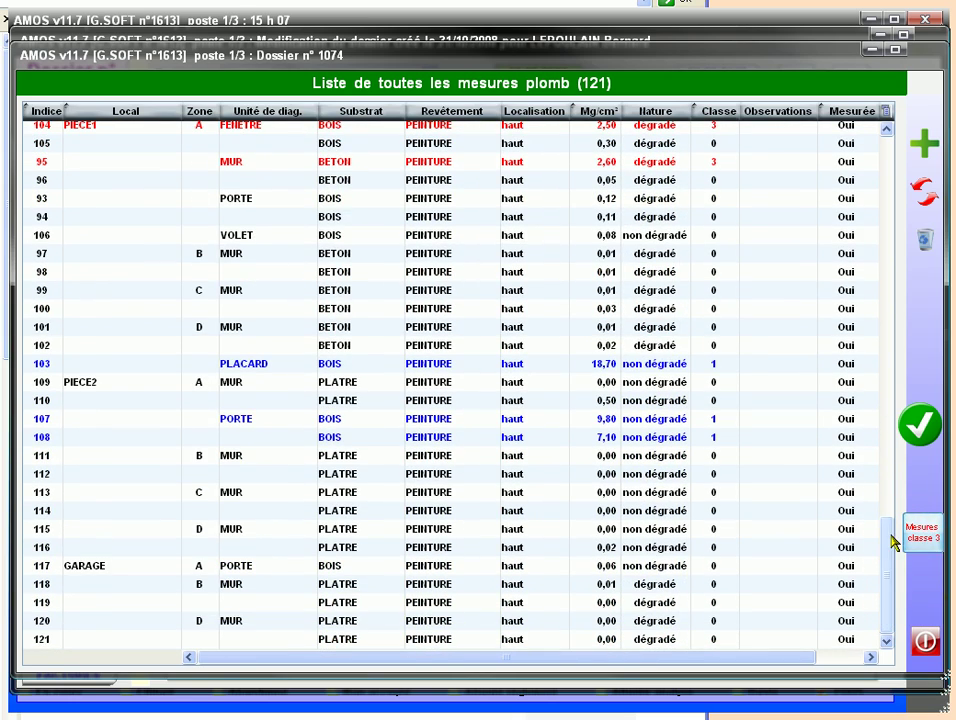
pyautogui.moveTo(893, 548); pyautogui.dragTo(886, 421)
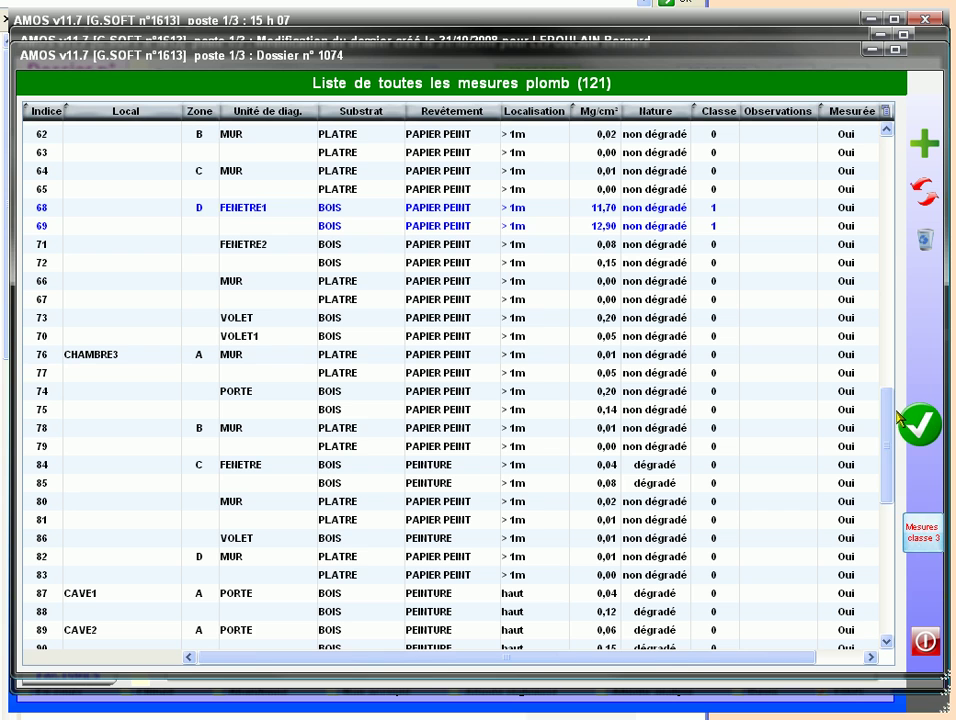
pyautogui.click(926, 543)
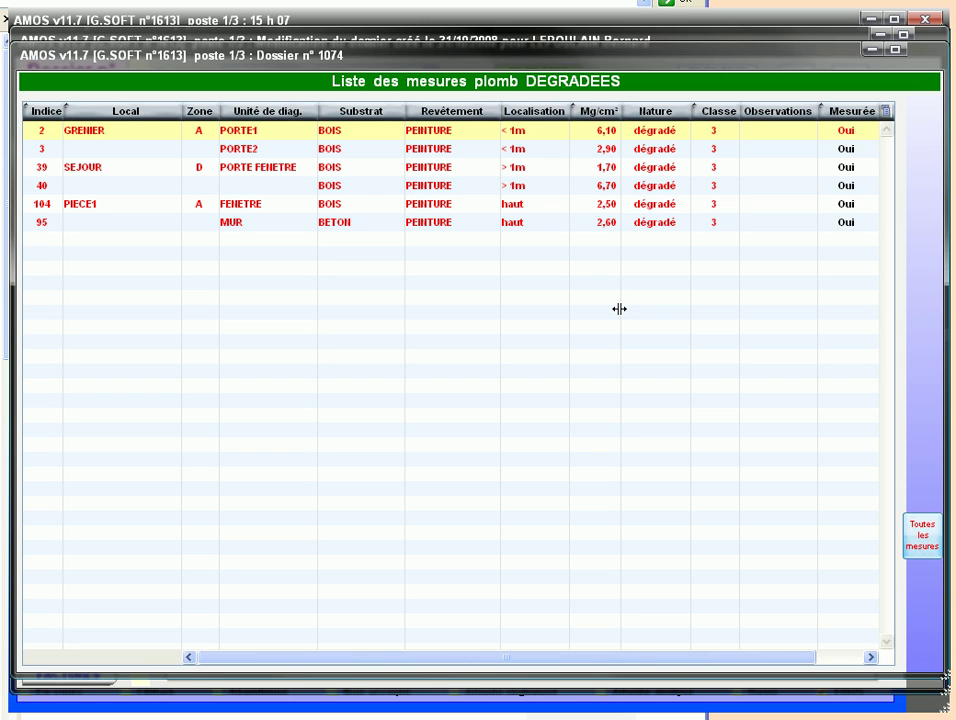
pyautogui.click(926, 538)
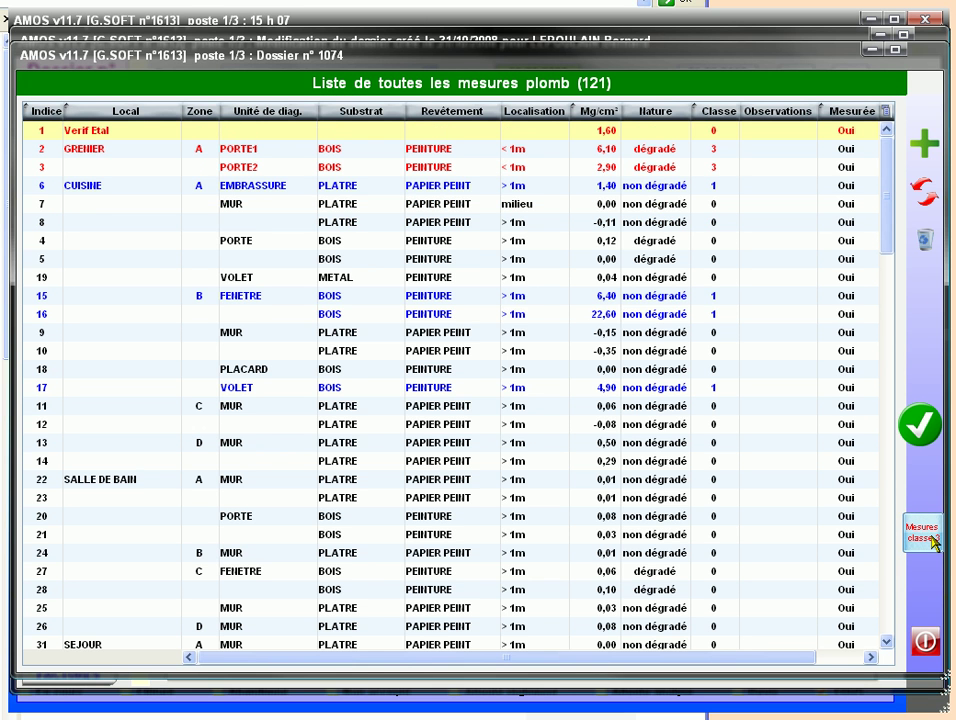
pyautogui.click(922, 428)
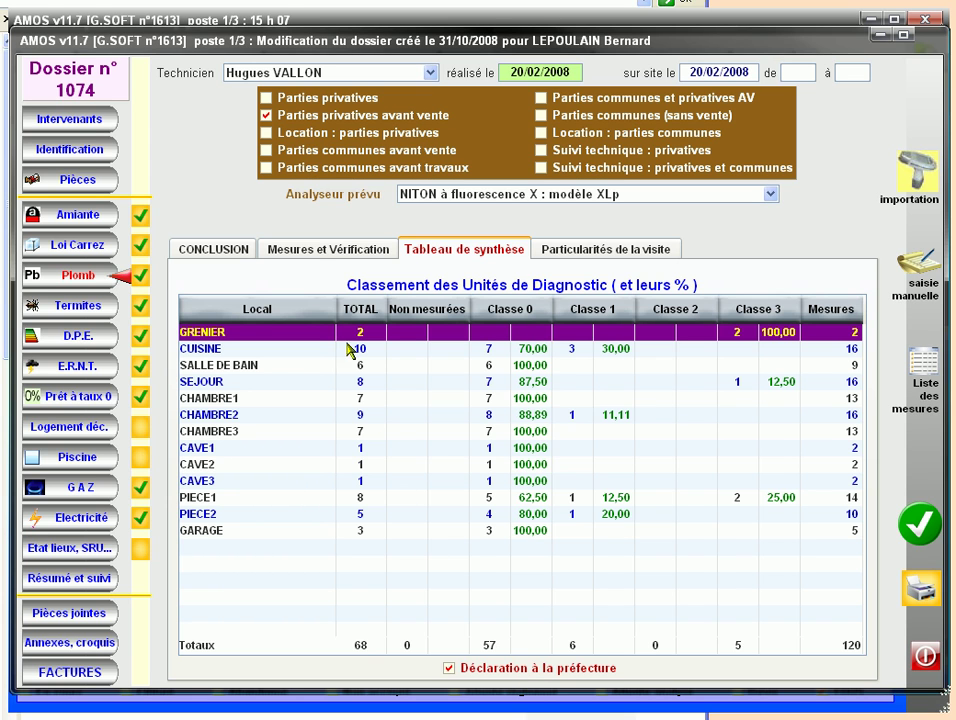
# Check the instrument verification and summary table, and add the validity date 20/02/2009 to the conclusion text
pyautogui.click(316, 256)
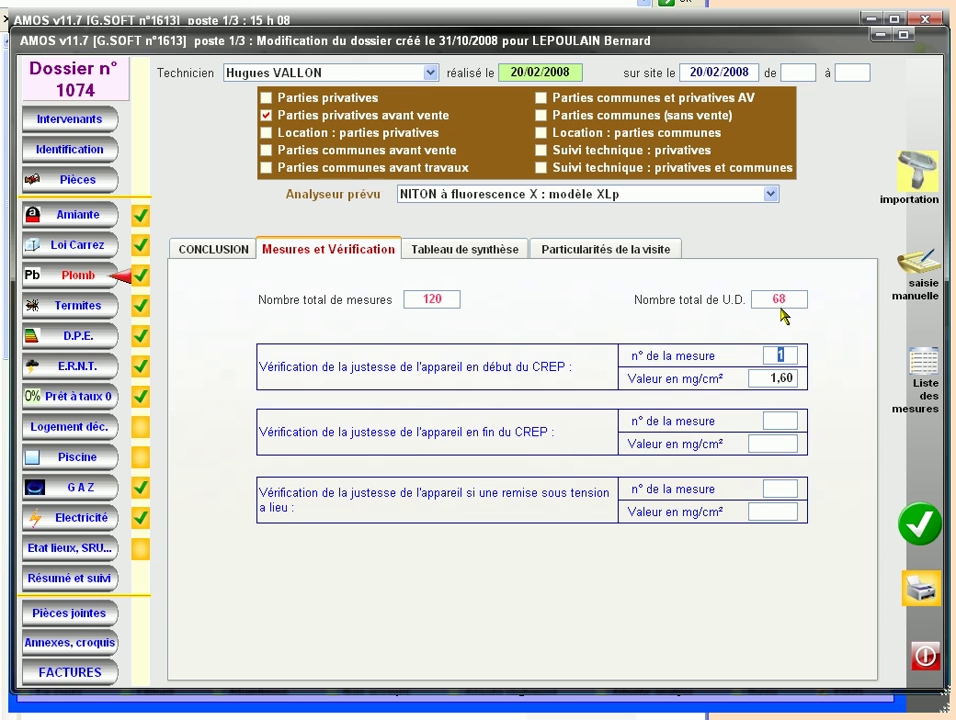
pyautogui.click(474, 251)
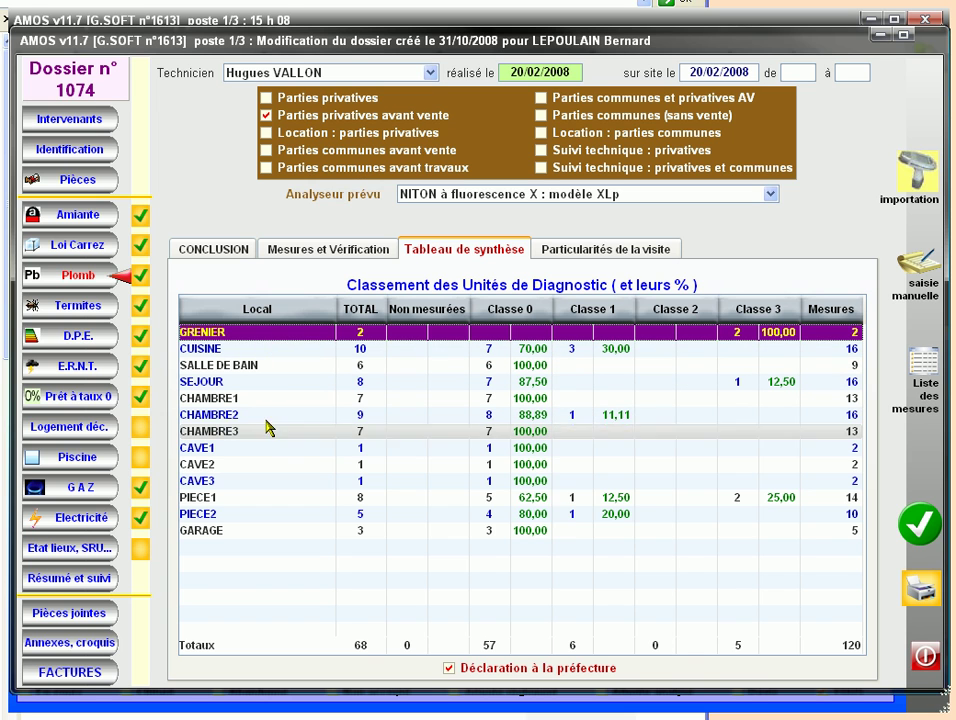
pyautogui.click(235, 257)
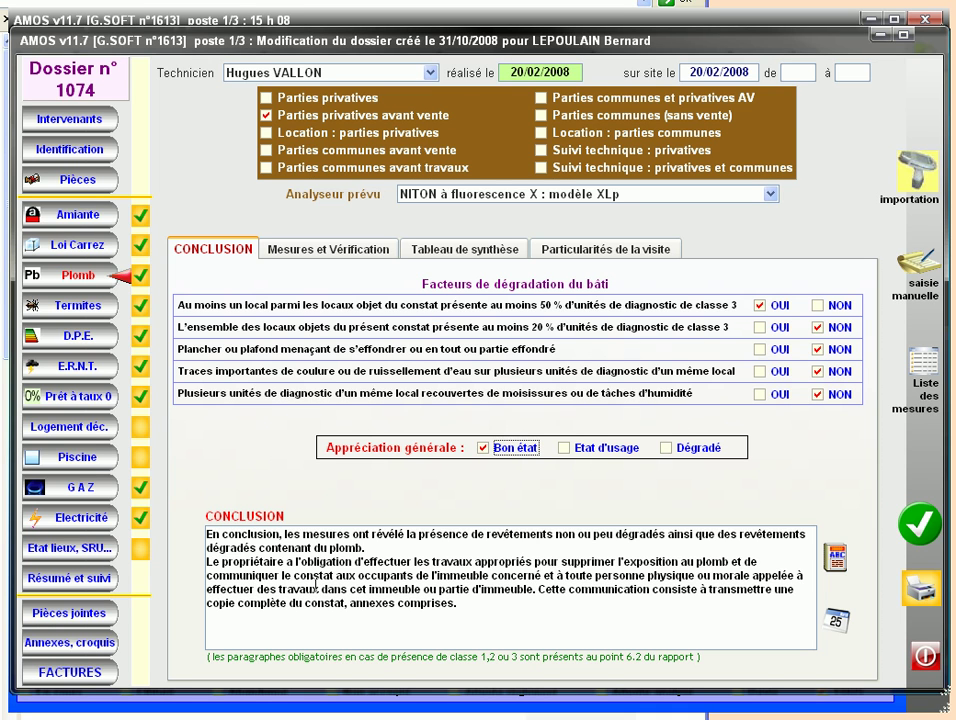
pyautogui.click(836, 622)
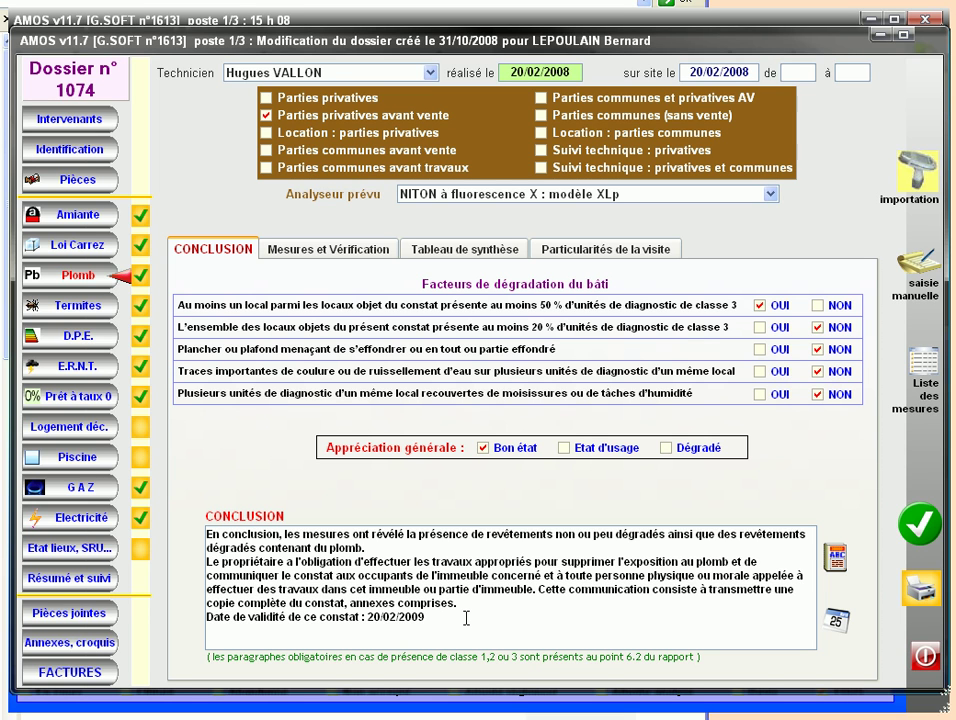
# Fill in the visit particulars with the predefined phrase "Rien à signaler"
pyautogui.click(591, 254)
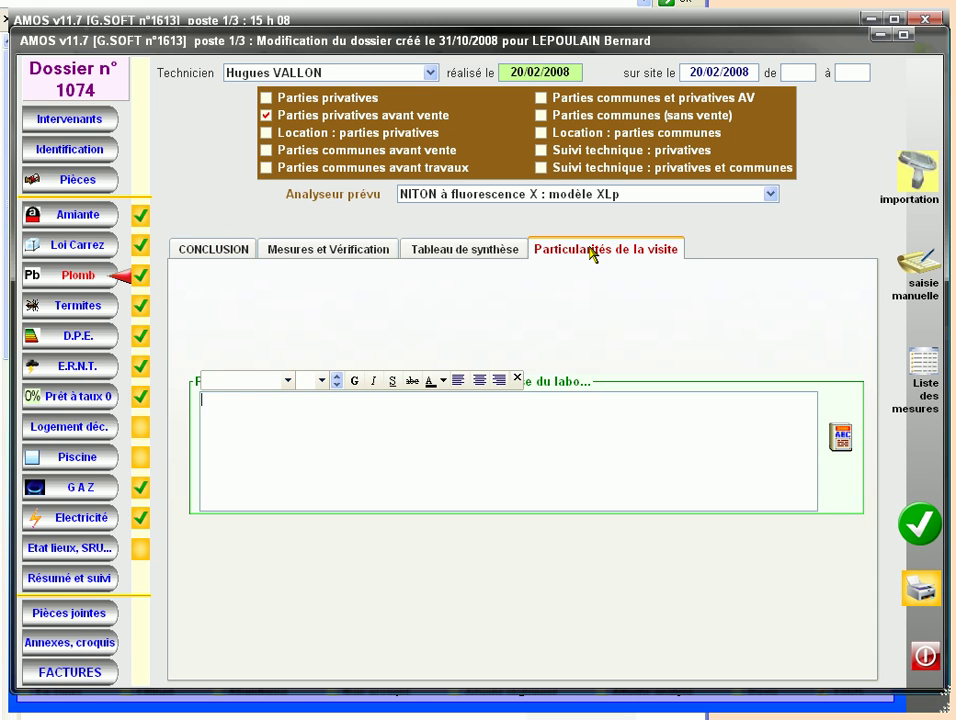
pyautogui.click(842, 441)
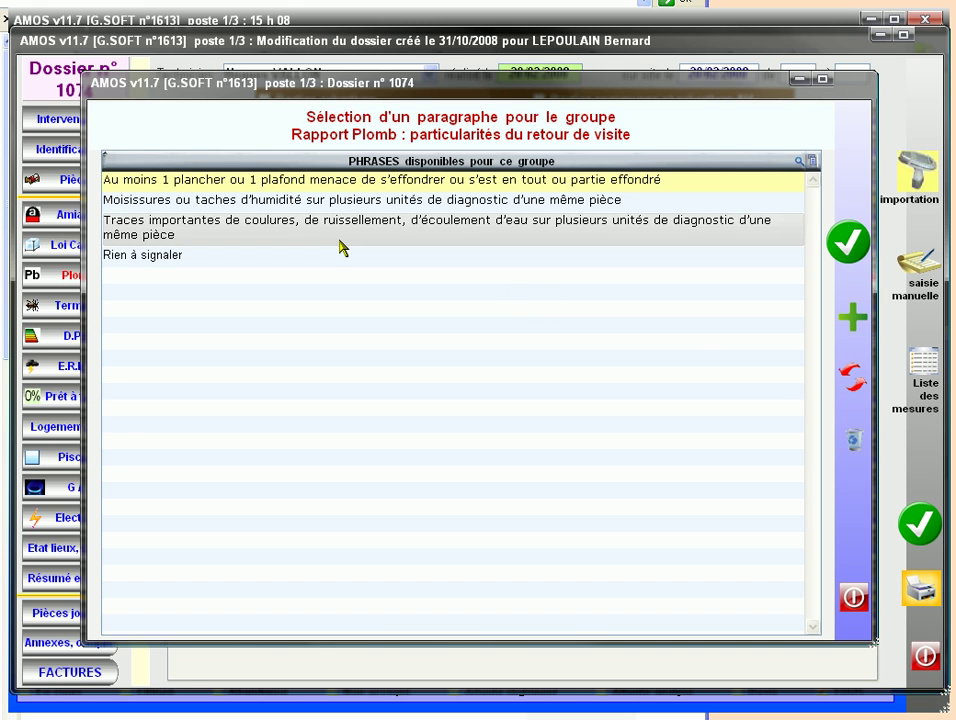
pyautogui.click(170, 258)
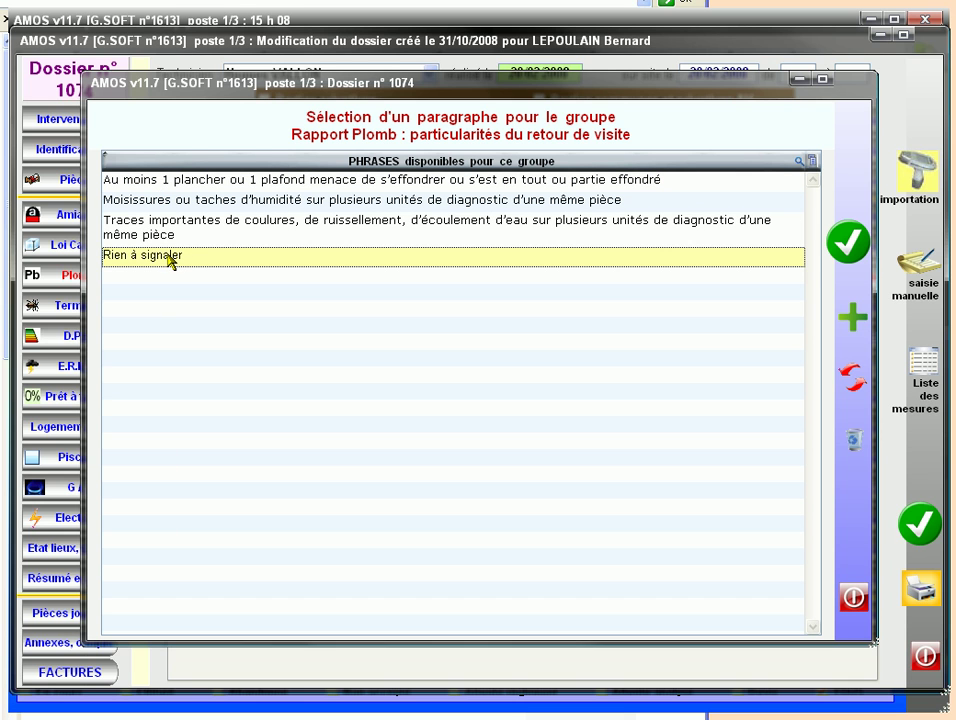
pyautogui.click(848, 243)
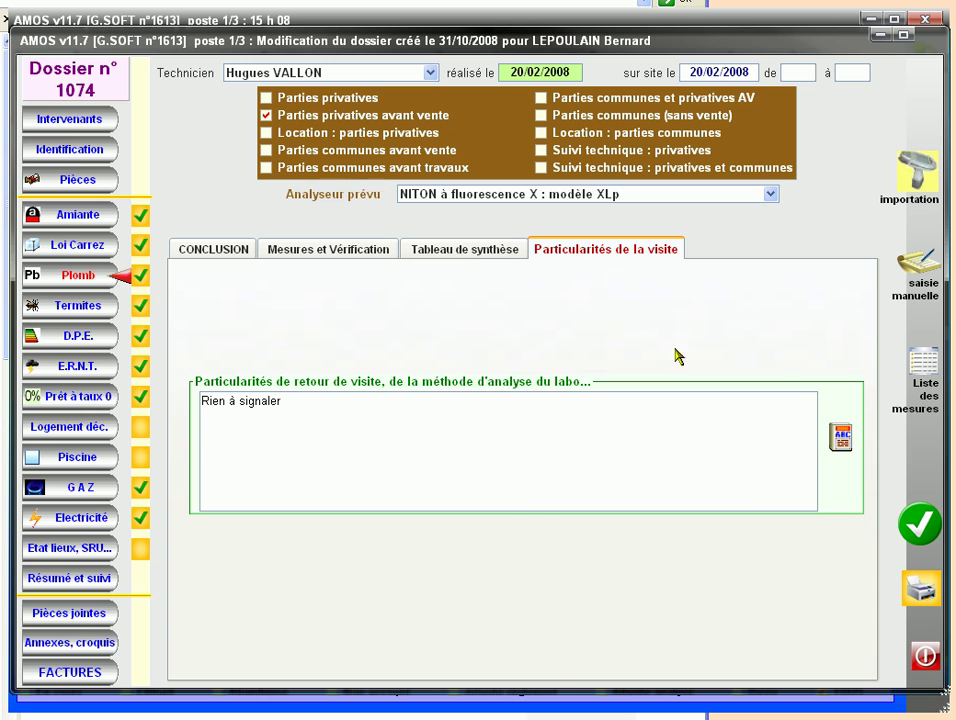
# Start manual entry of additional lead measurements, keeping the ones already in the file
pyautogui.click(478, 252)
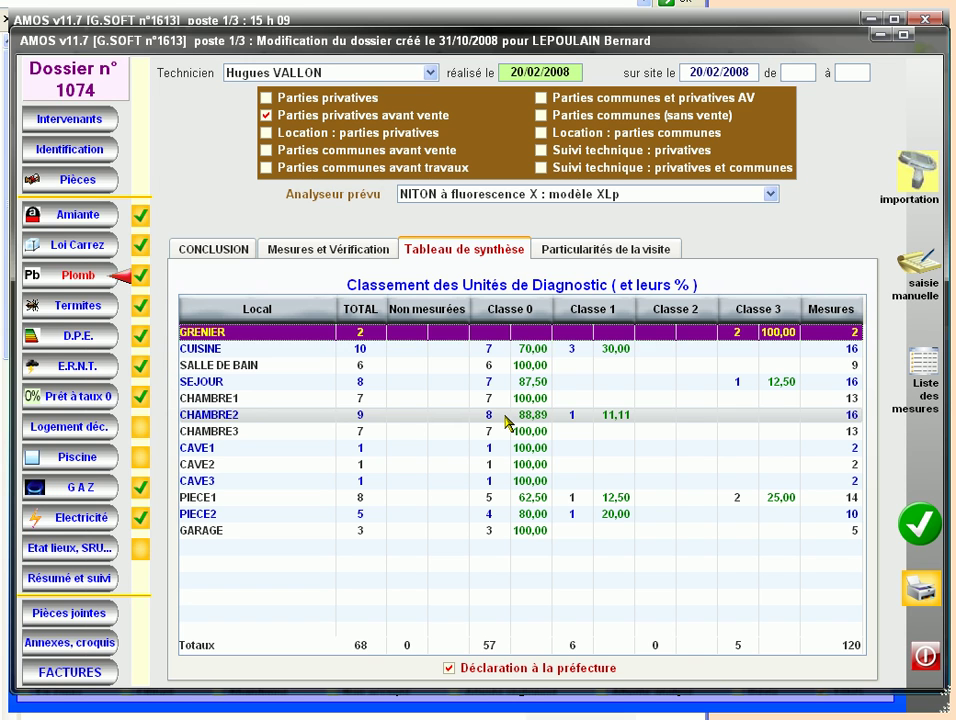
pyautogui.click(922, 270)
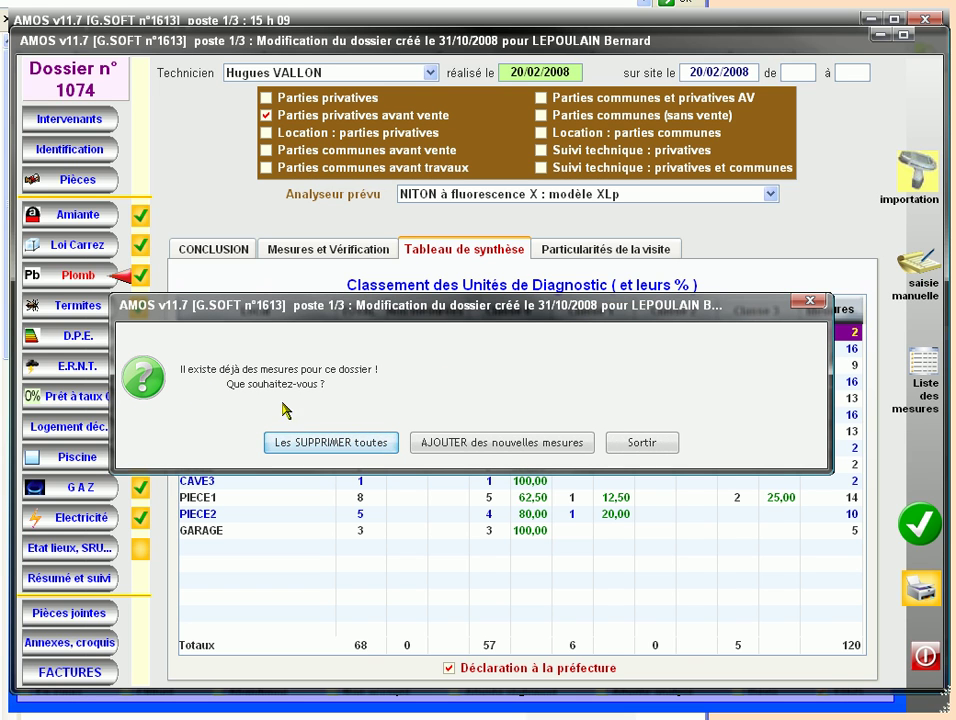
pyautogui.click(521, 443)
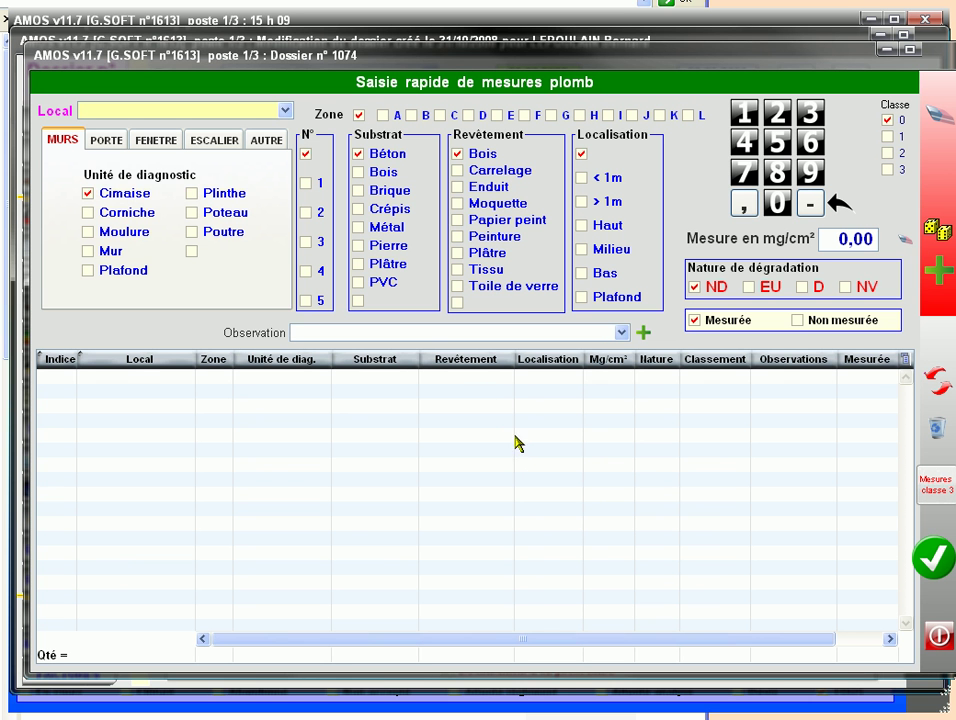
# Add an unmeasured entry for the Bureau: window unit Encadrement, substrate PVC, coating Bois, marked Non mesurée
pyautogui.click(285, 110)
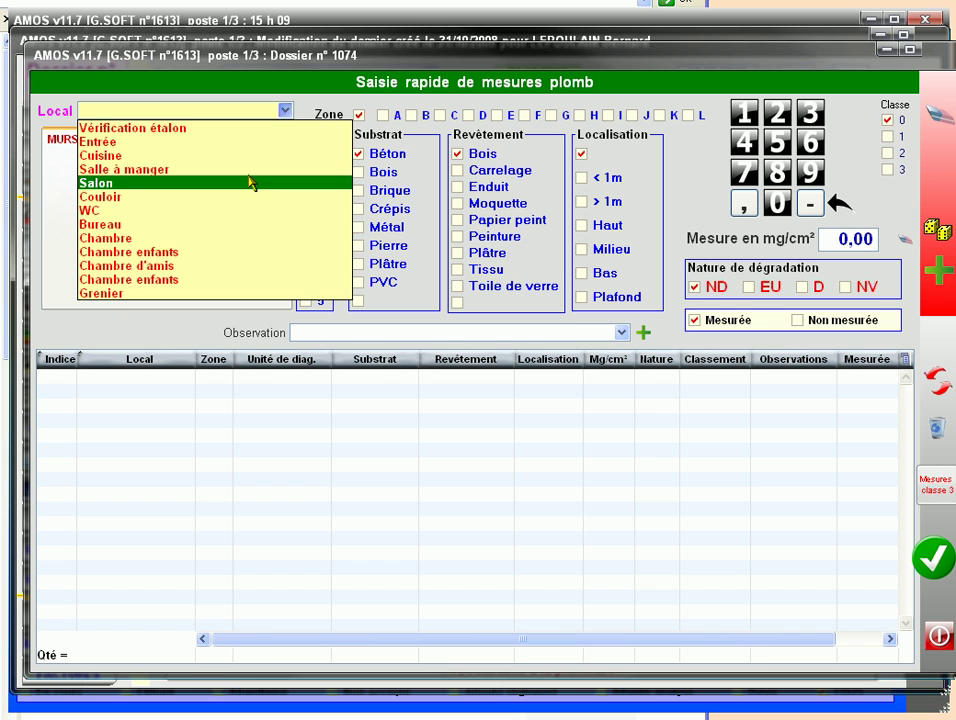
pyautogui.click(252, 226)
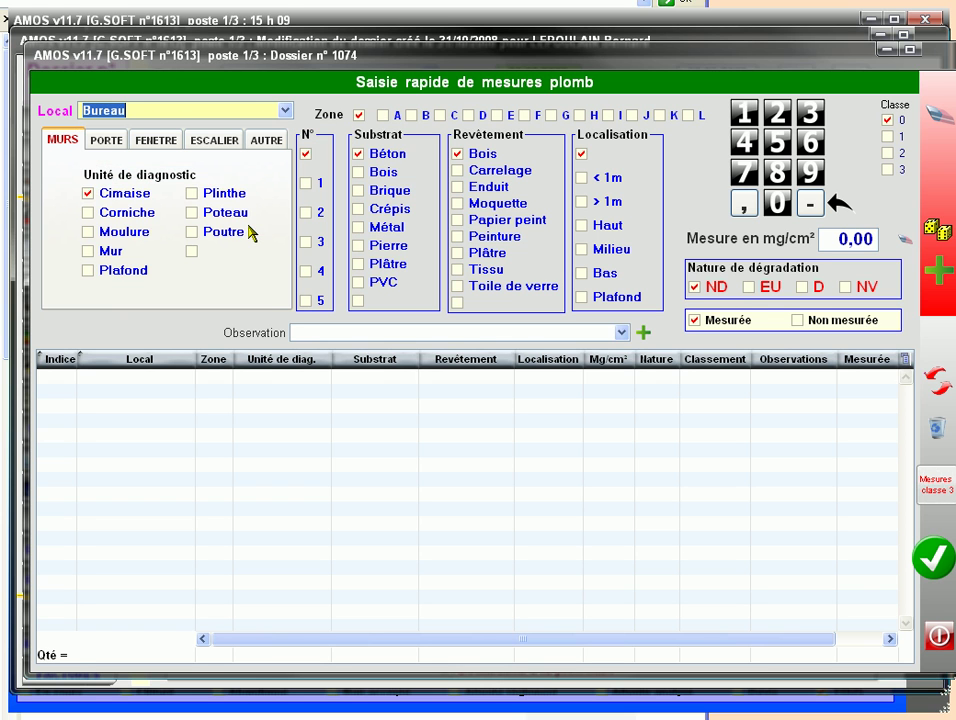
pyautogui.click(158, 140)
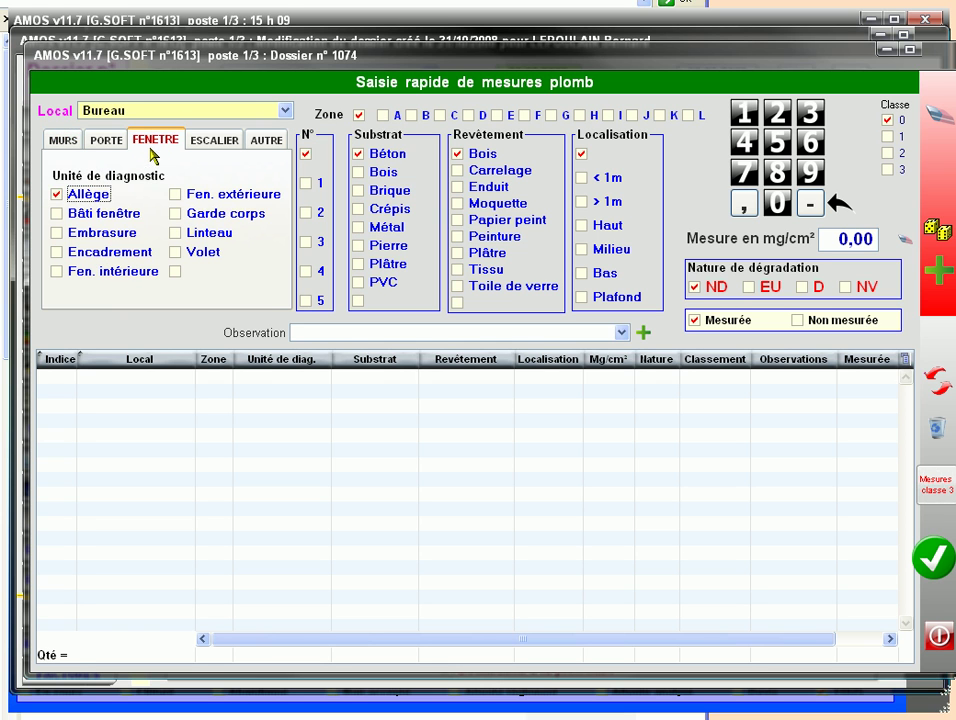
pyautogui.click(105, 252)
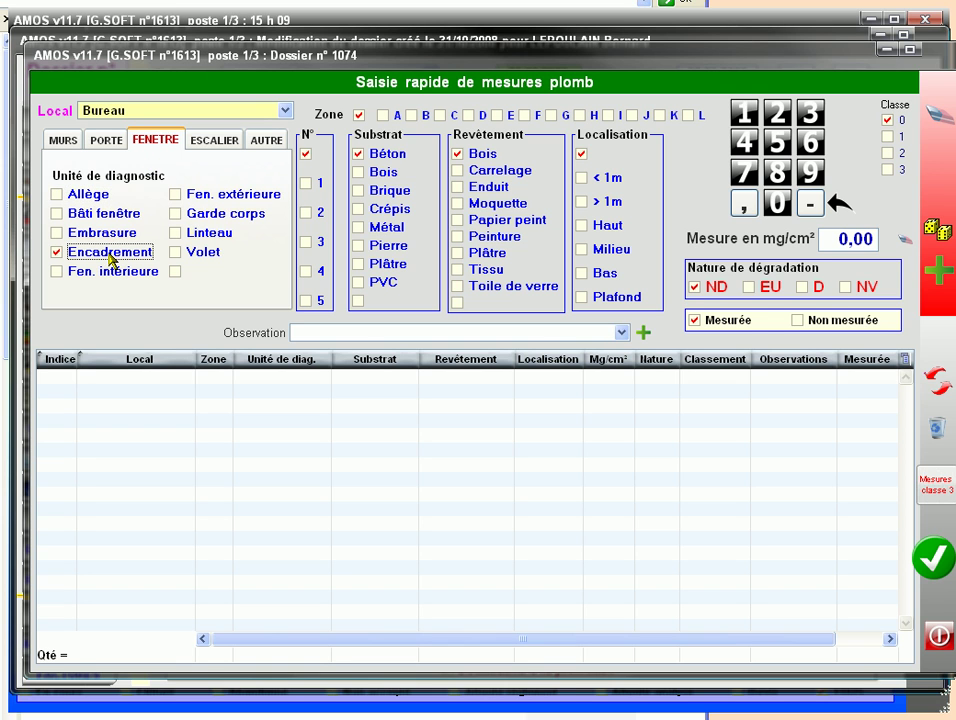
pyautogui.click(362, 285)
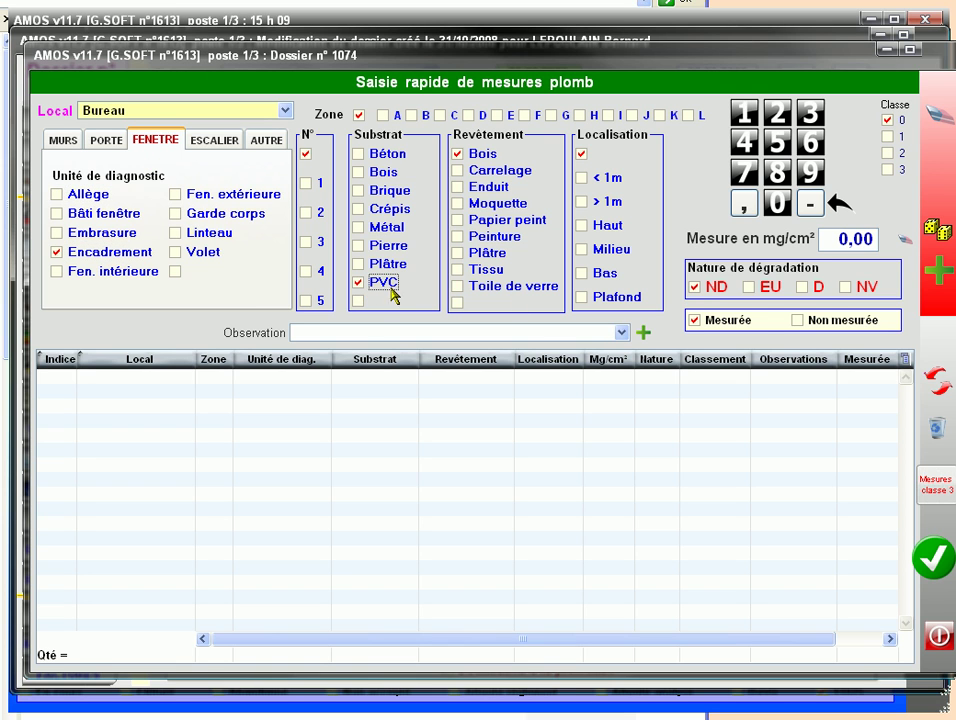
pyautogui.click(798, 321)
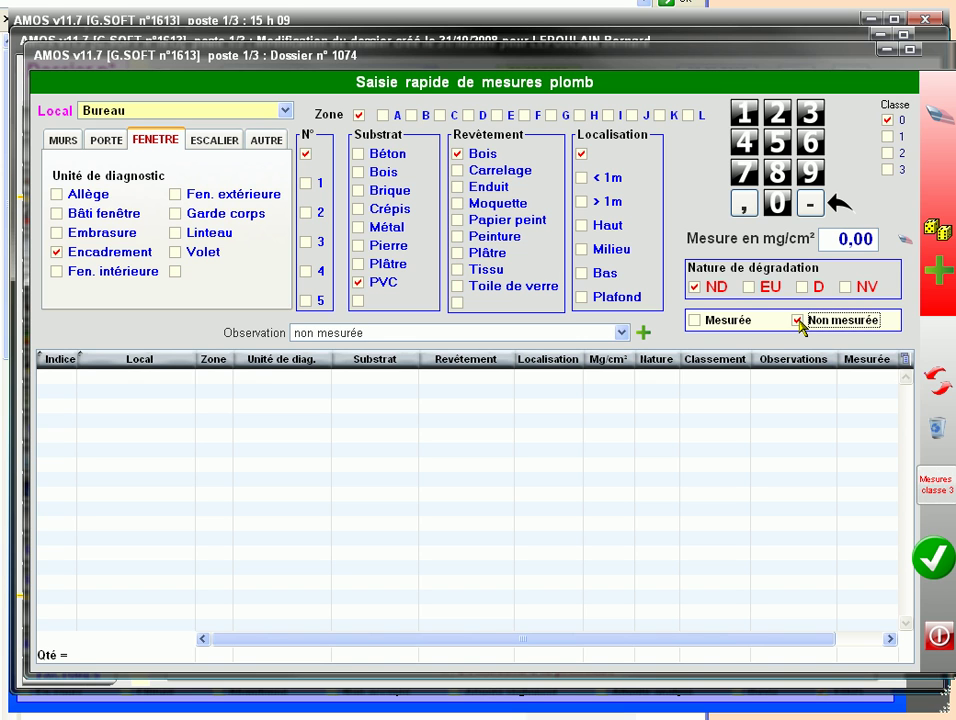
pyautogui.click(938, 268)
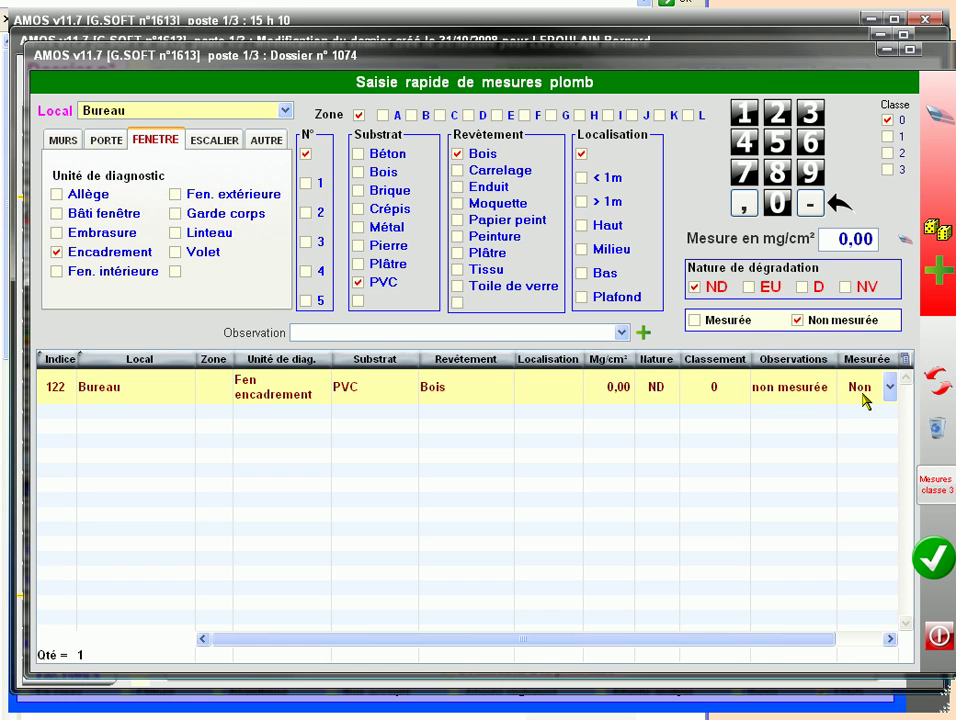
# Validate the manual entry without modifying the room list, and check its row at the end of the full measurement list
pyautogui.click(935, 567)
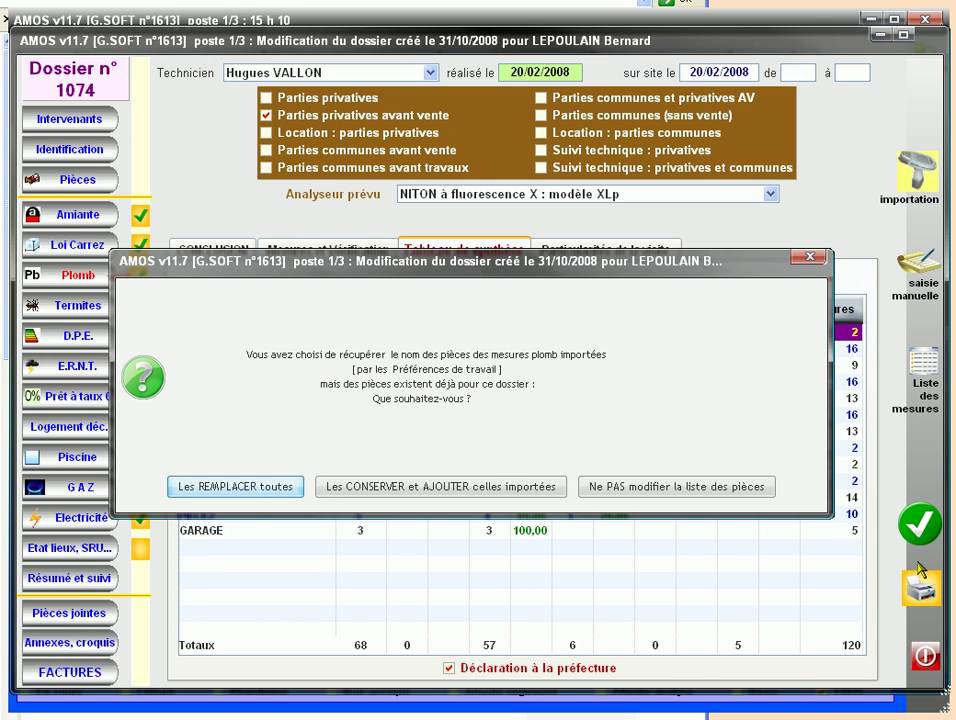
pyautogui.click(745, 488)
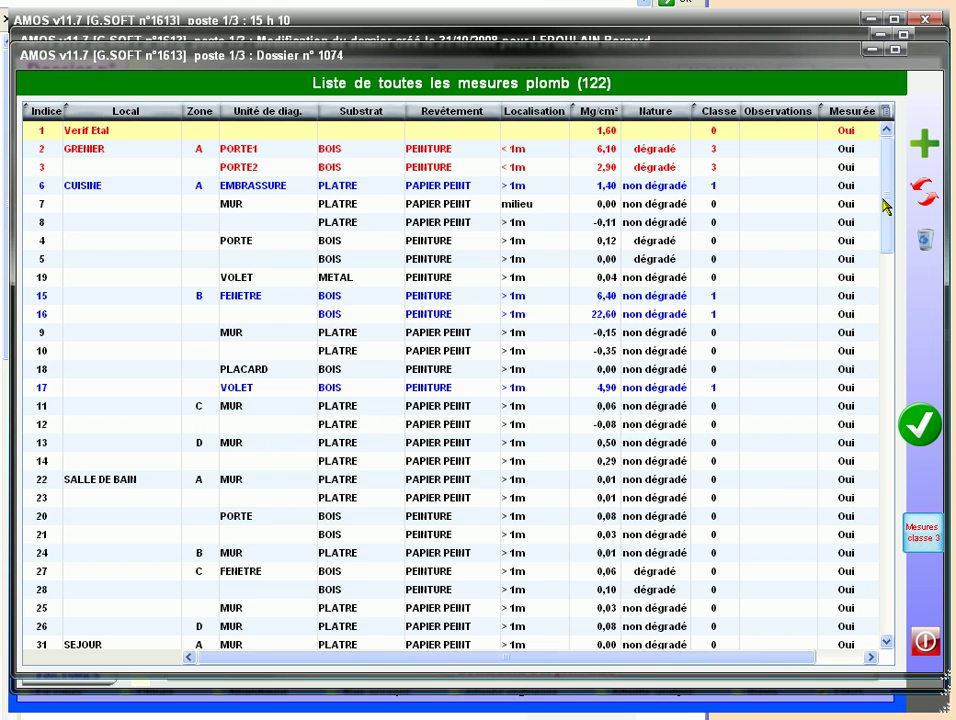
pyautogui.moveTo(891, 207); pyautogui.dragTo(889, 676)
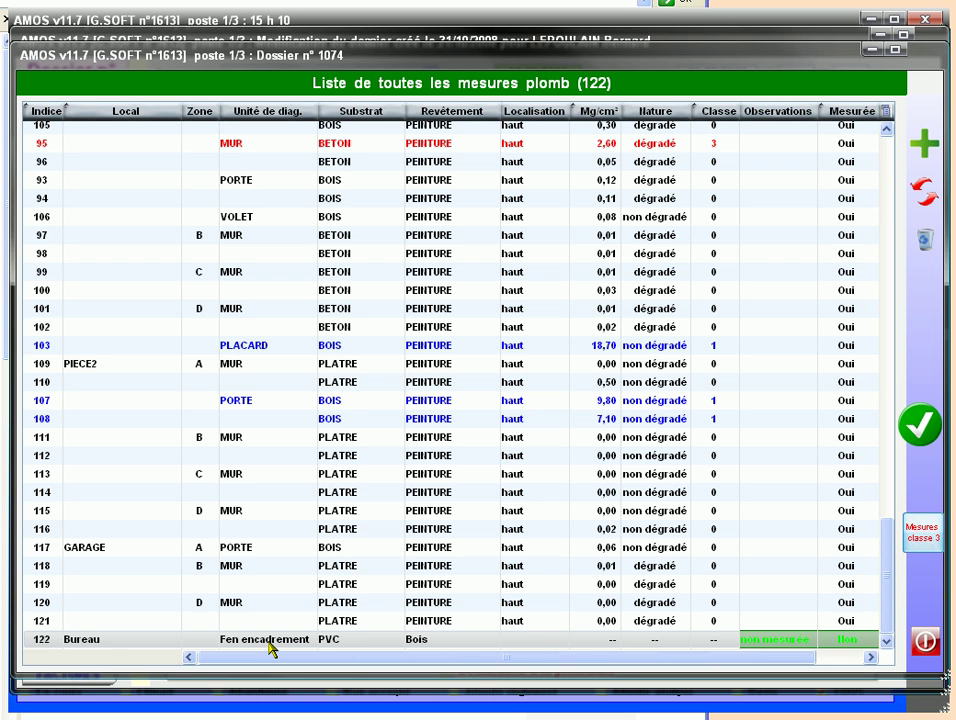
pyautogui.click(925, 427)
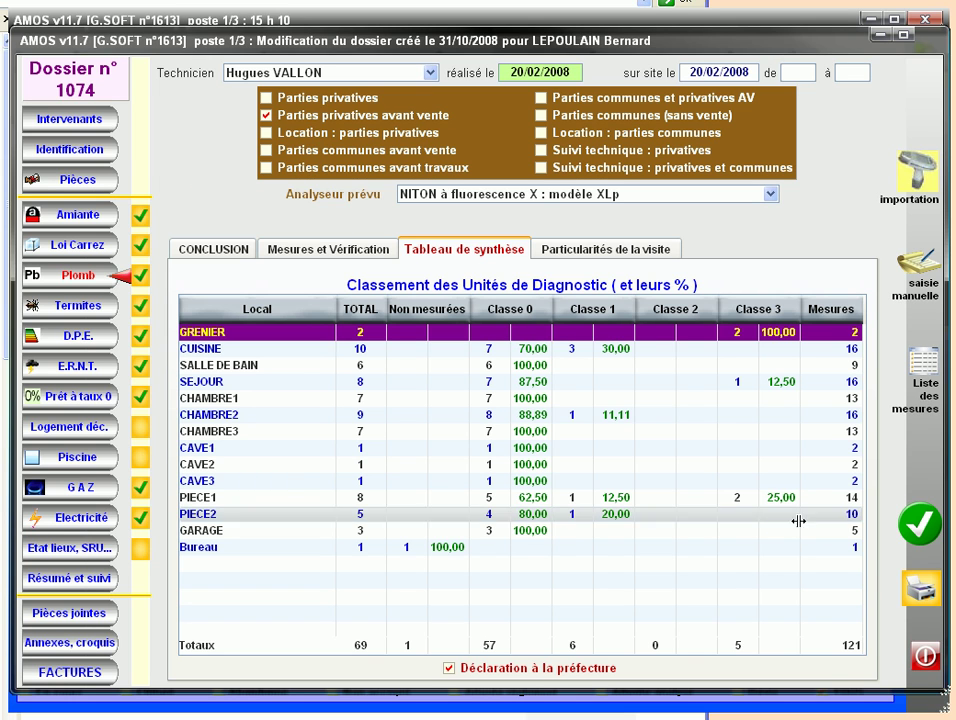
# Generate an on-screen preview of the lead report for file 1074, excluding the prefectural declaration
pyautogui.click(924, 598)
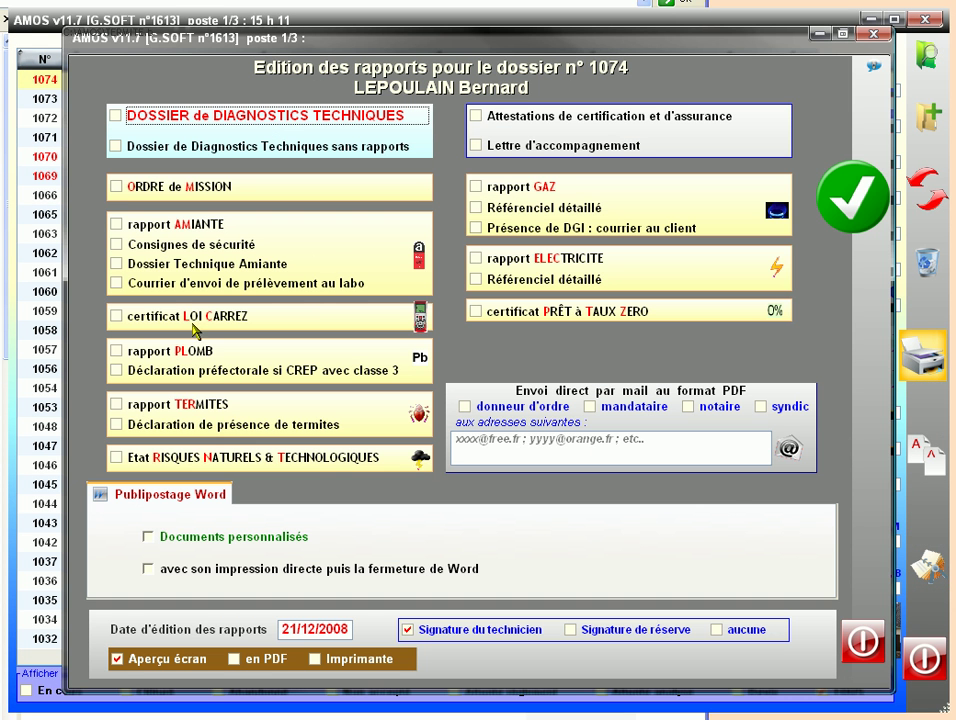
pyautogui.click(165, 354)
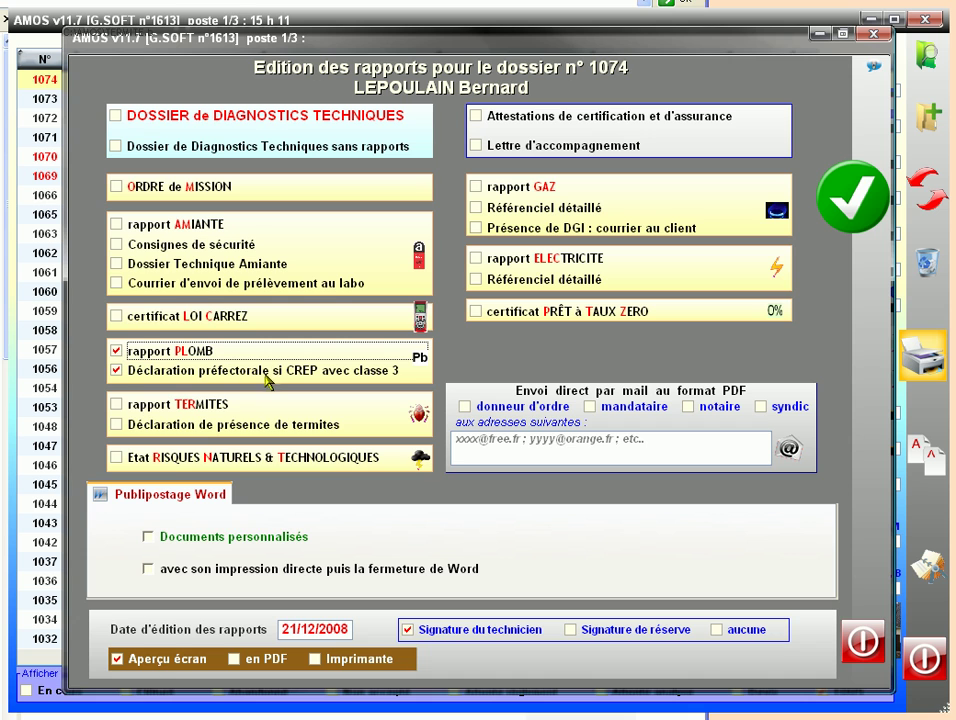
pyautogui.click(118, 371)
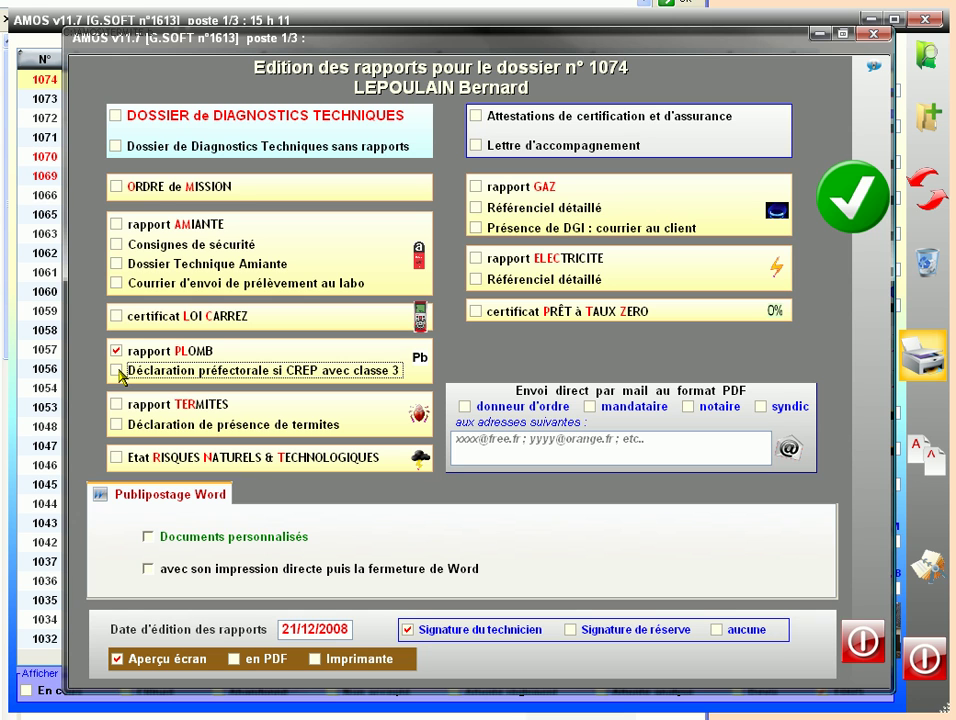
pyautogui.click(850, 198)
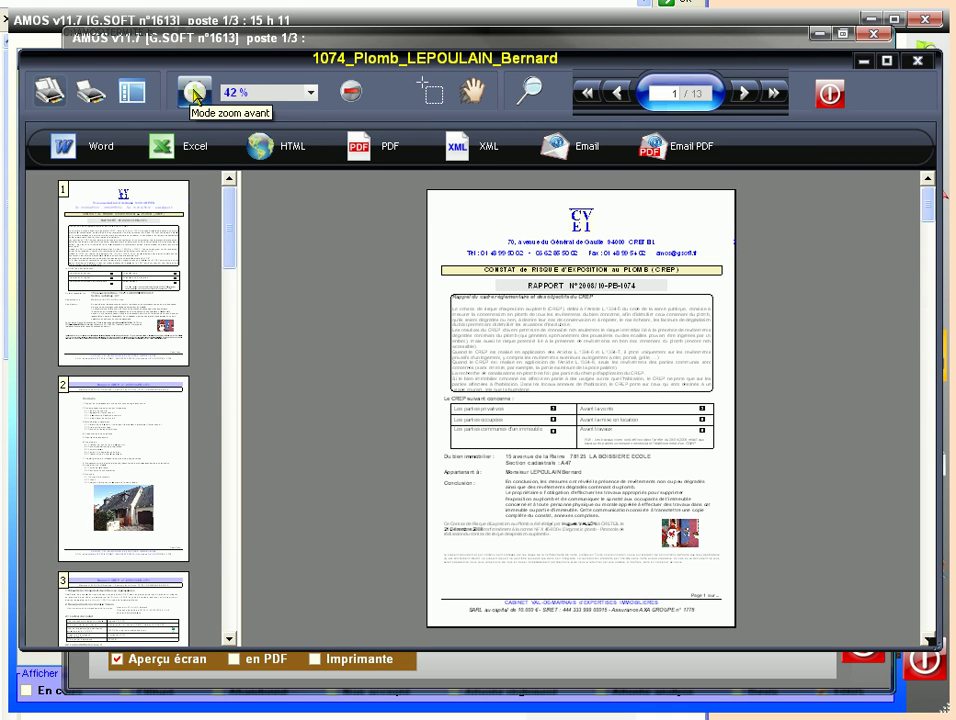
# Enlarge the report preview and read through the cover page and the table of contents on page 2
pyautogui.click(583, 352)
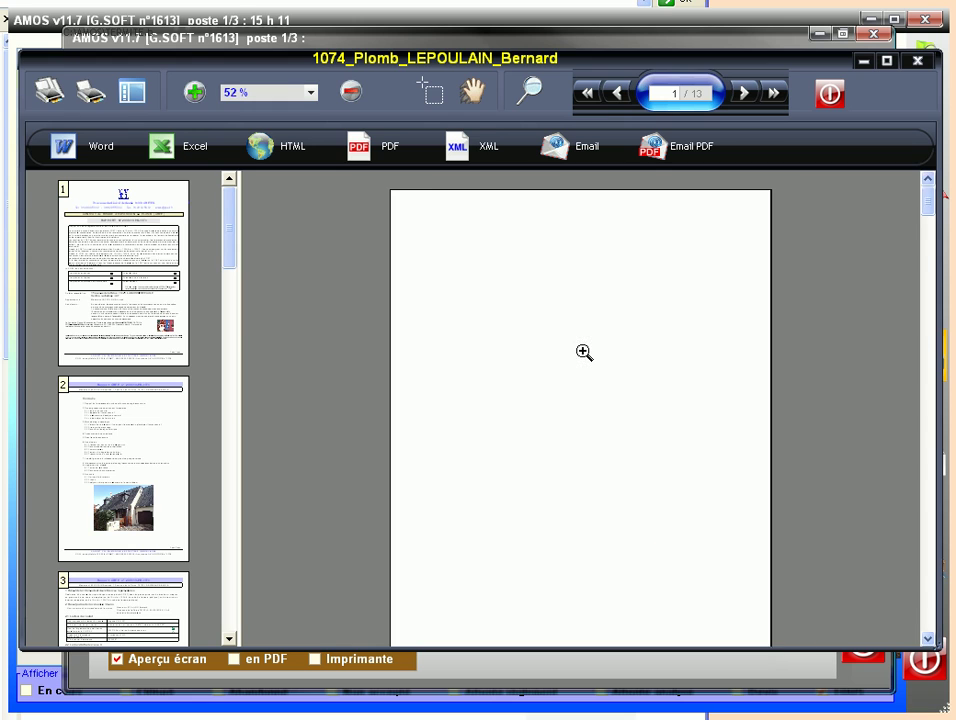
pyautogui.click(583, 352)
pyautogui.click(583, 352)
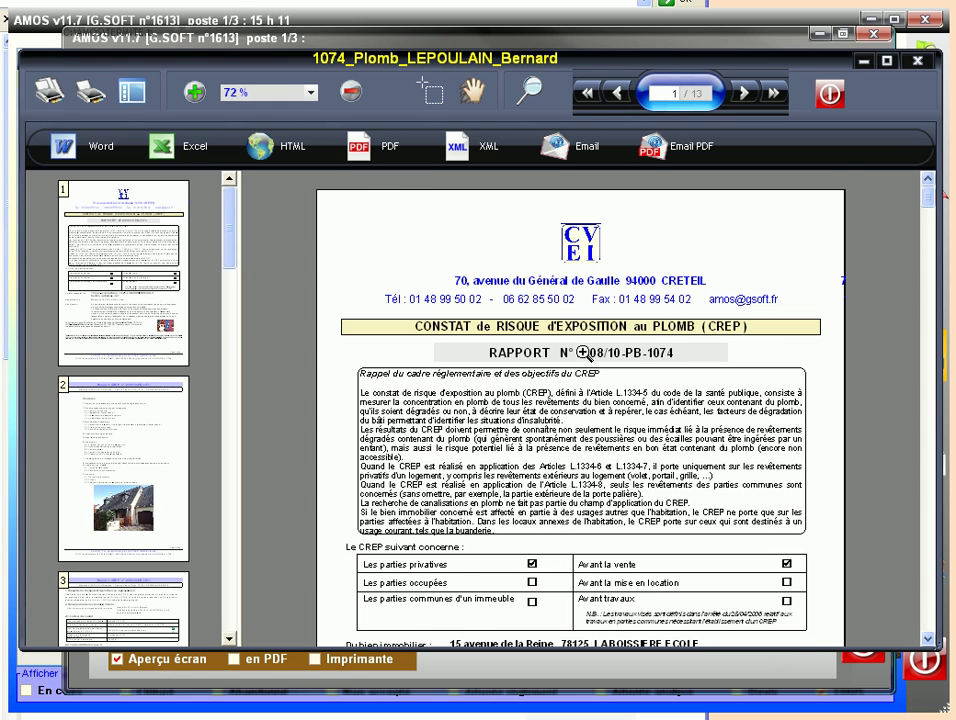
pyautogui.scroll(-4, 583, 352)
pyautogui.scroll(-8, 575, 352)
pyautogui.scroll(-13, 575, 349)
pyautogui.scroll(-10, 574, 350)
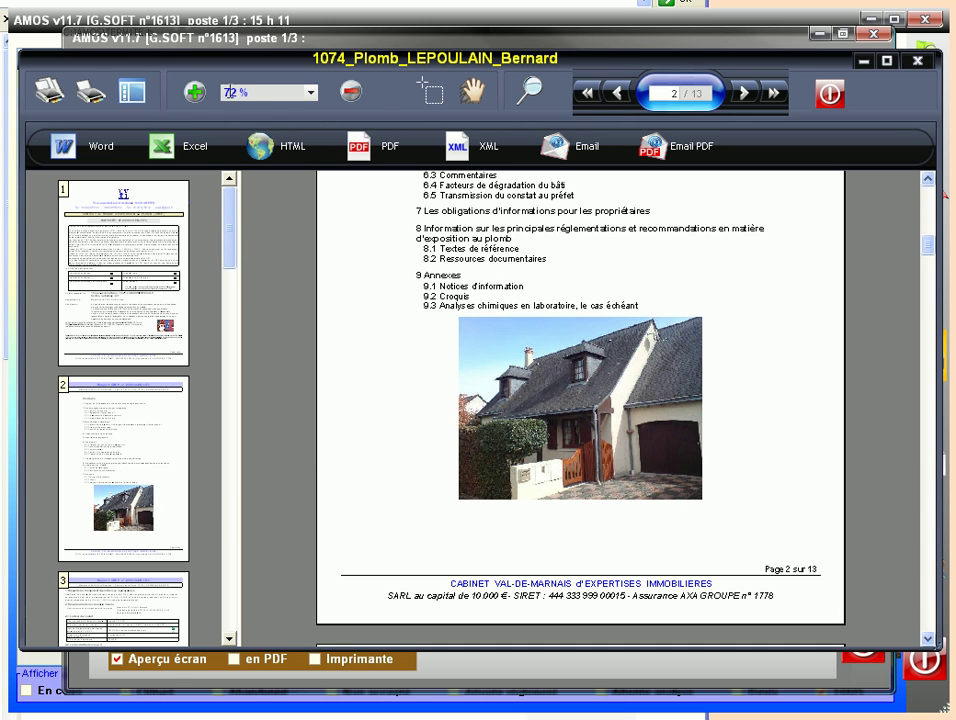
# Display the report one whole page at a time and browse to the measurement results on page 6
pyautogui.click(311, 92)
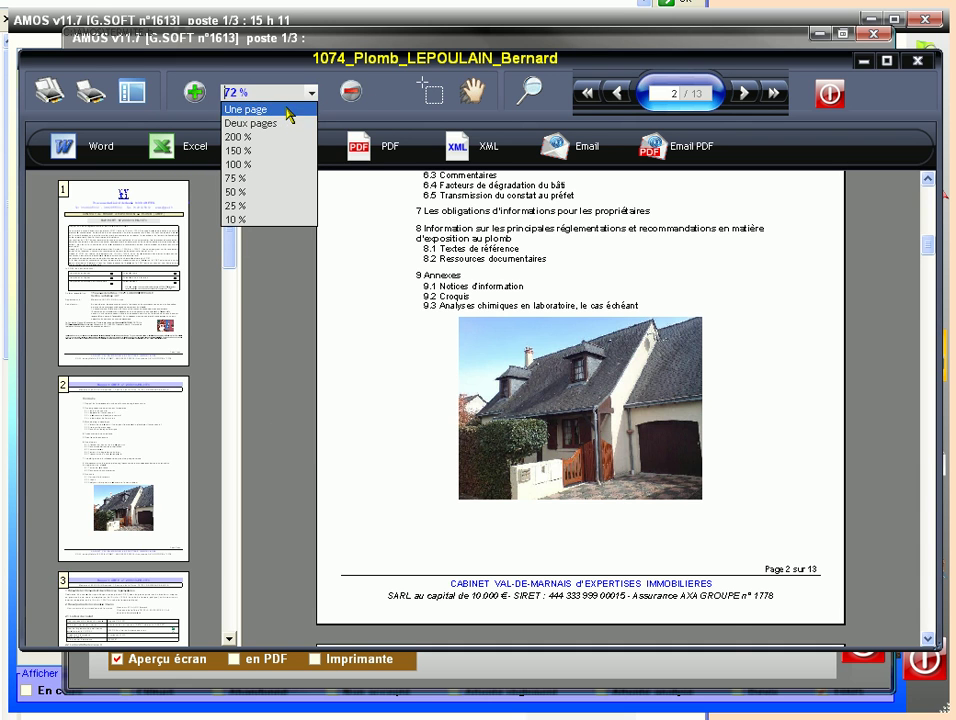
pyautogui.click(287, 110)
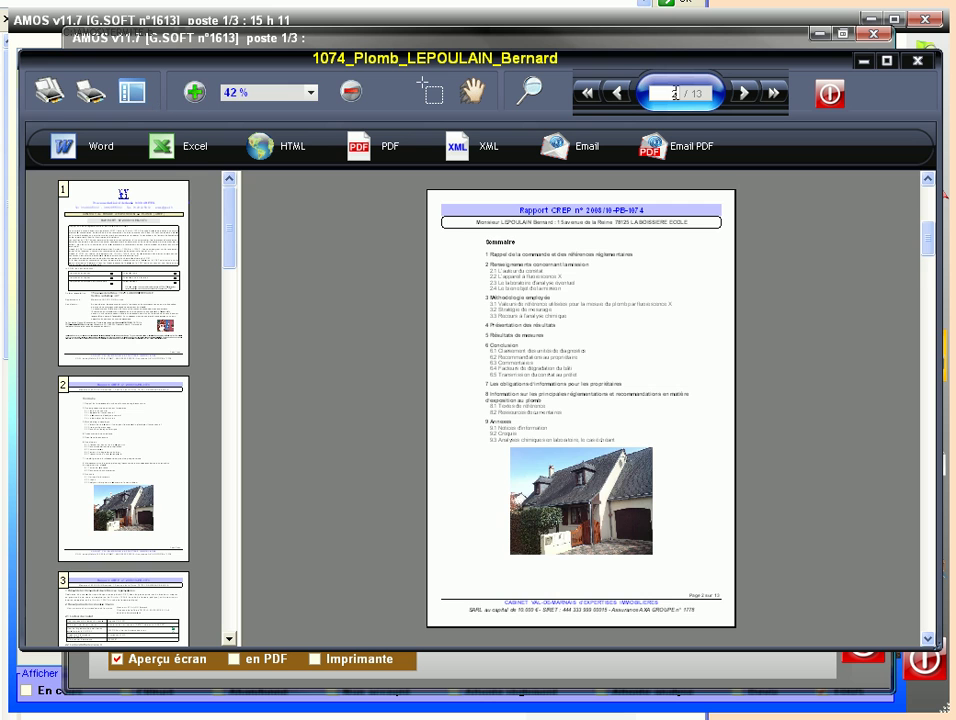
pyautogui.click(746, 93)
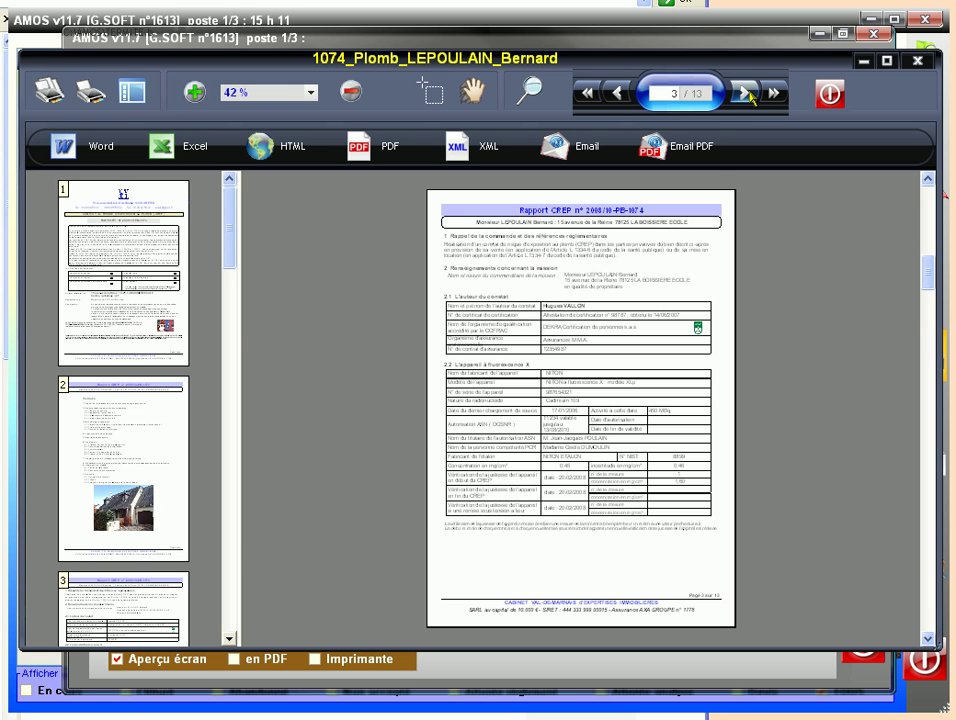
pyautogui.click(746, 93)
pyautogui.click(746, 93)
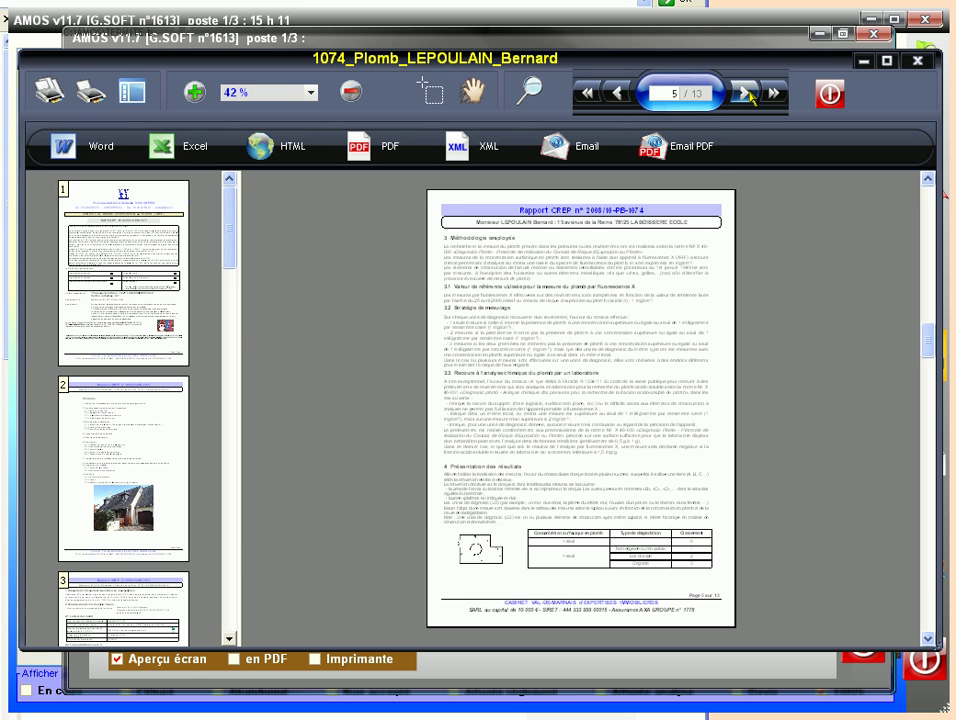
pyautogui.click(746, 93)
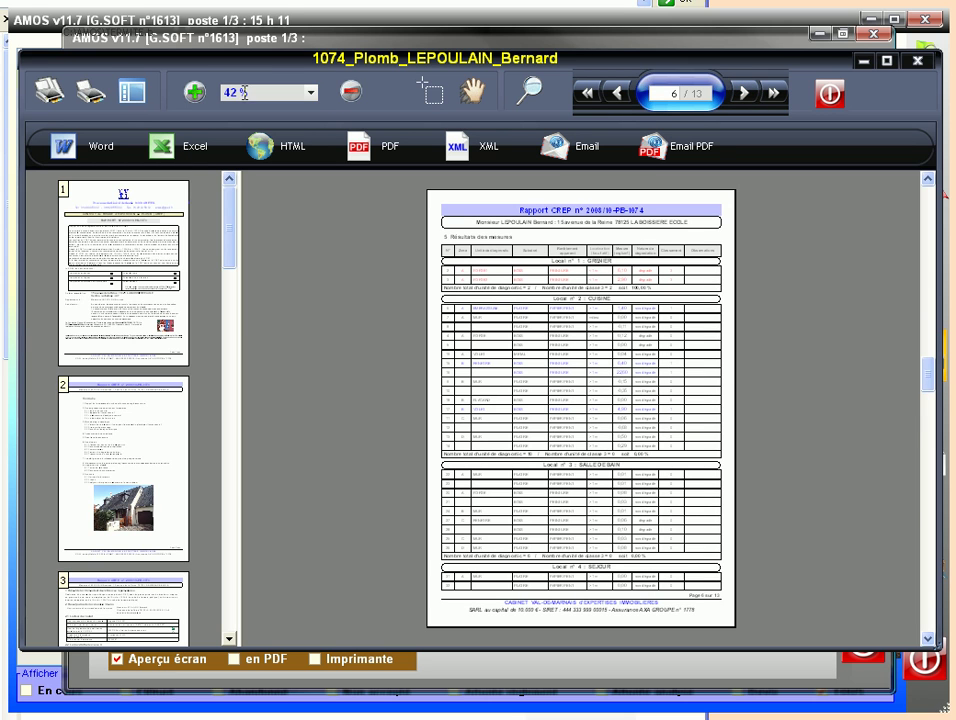
# Examine the enlarged measurement results on page 6 and the diagnostic unit classification table on page 10
pyautogui.click(567, 346)
pyautogui.click(574, 348)
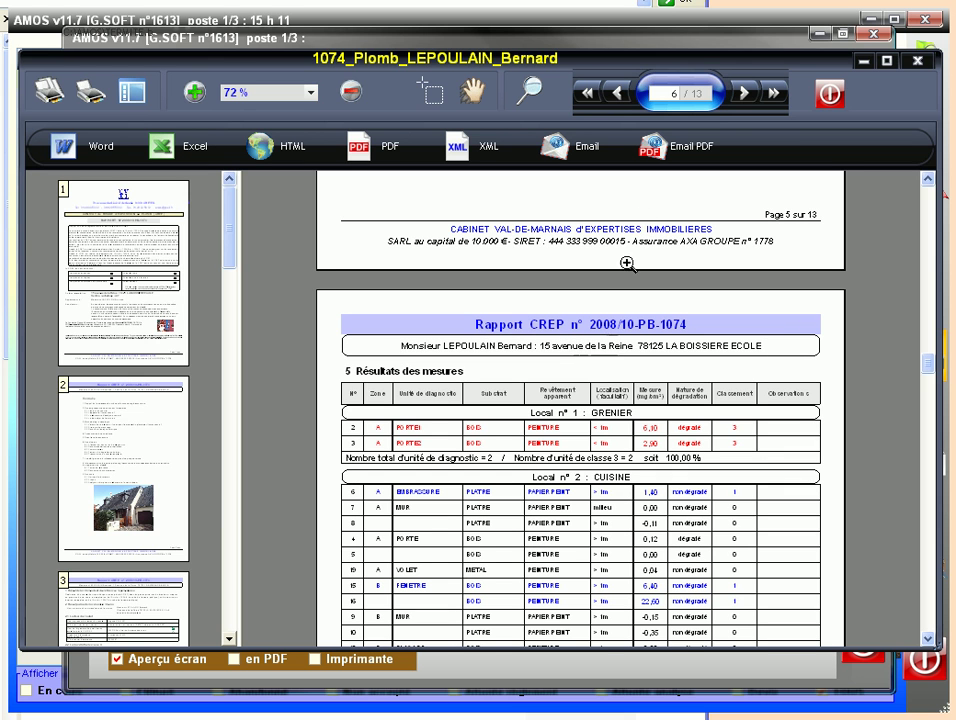
pyautogui.moveTo(234, 220); pyautogui.dragTo(205, 530)
pyautogui.click(120, 360)
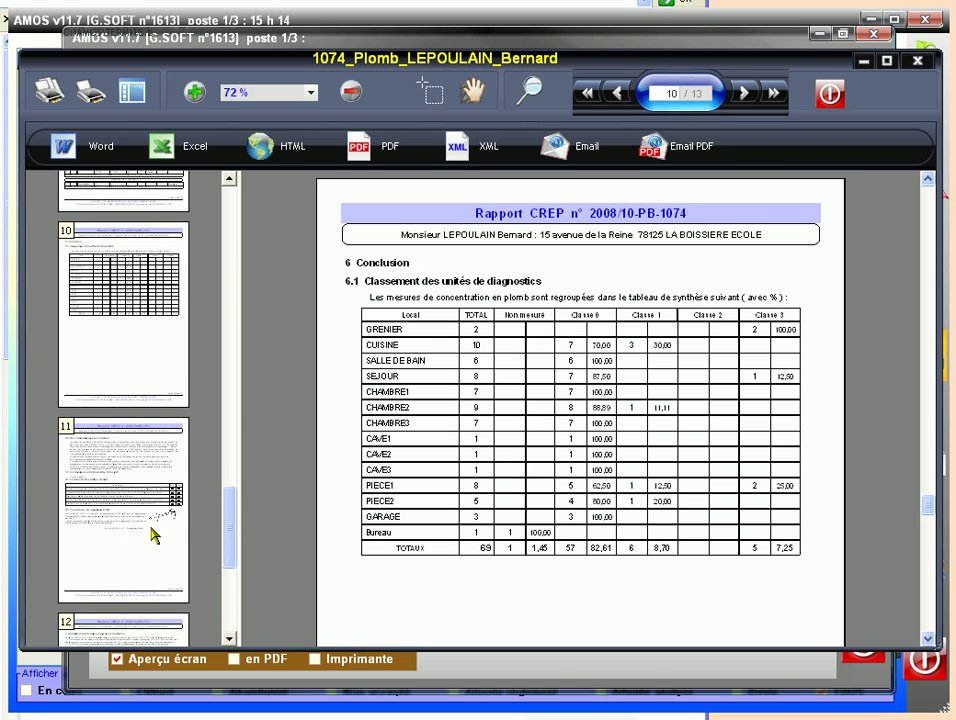
# Examine the recommendations and degradation factors on page 11, and the regulatory texts and annexes on pages 12 and 13
pyautogui.click(134, 544)
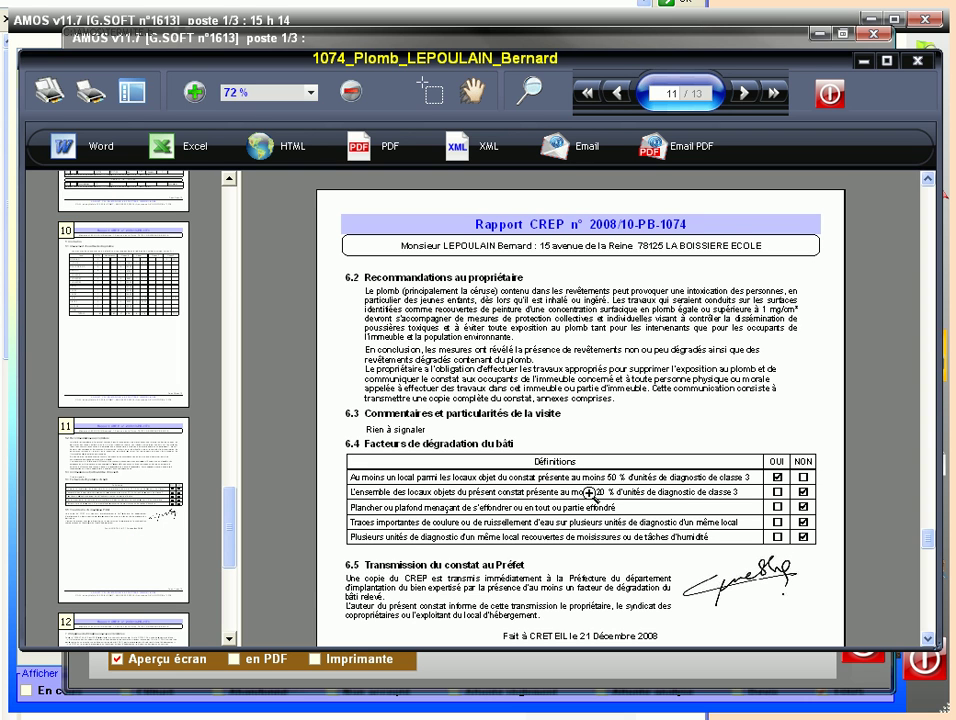
pyautogui.click(233, 590)
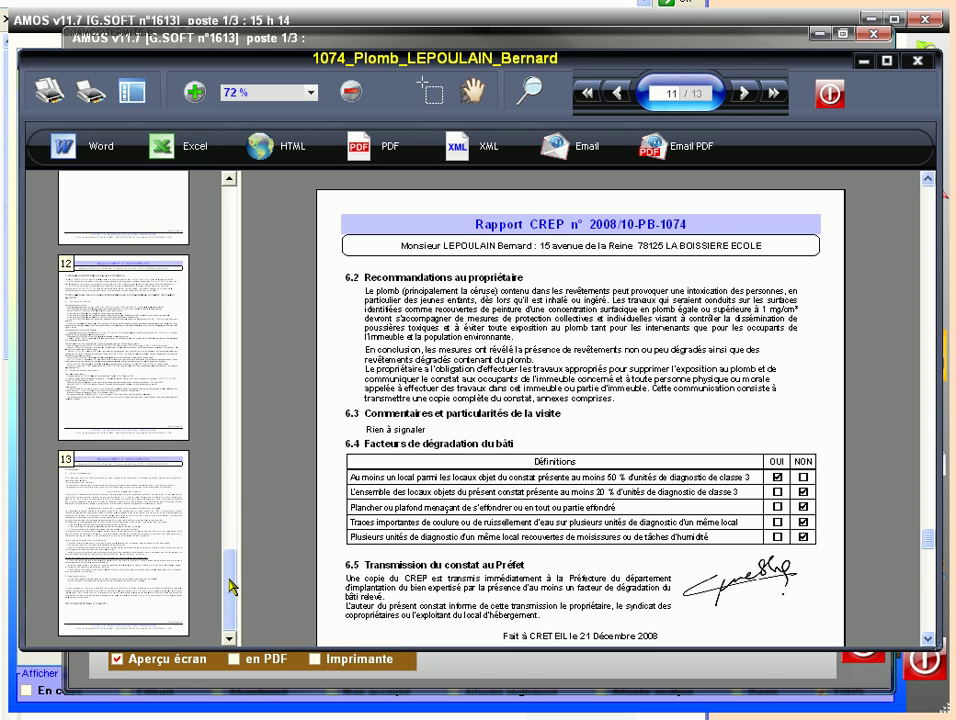
pyautogui.click(137, 367)
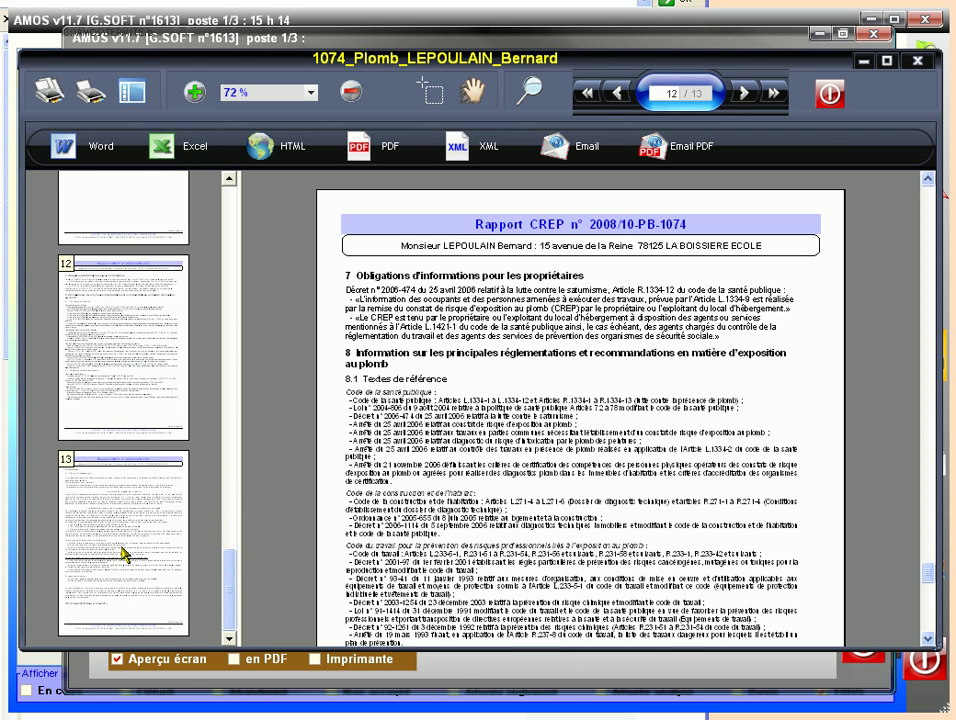
pyautogui.click(124, 555)
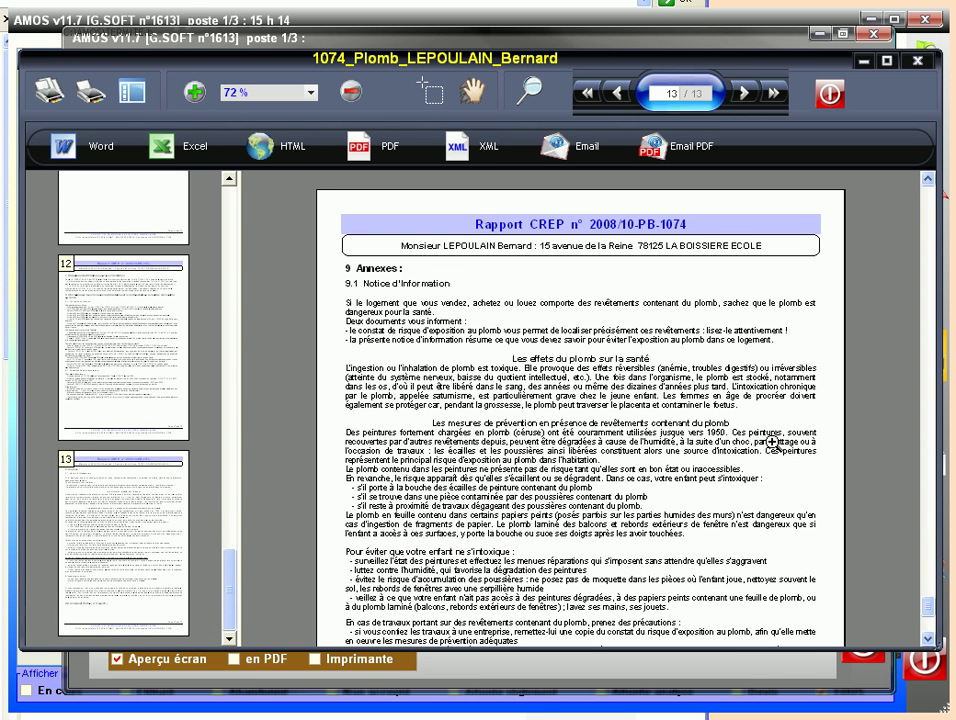
# Close the report preview and reopen file 1074 for modification at its lead diagnostic section
pyautogui.click(833, 95)
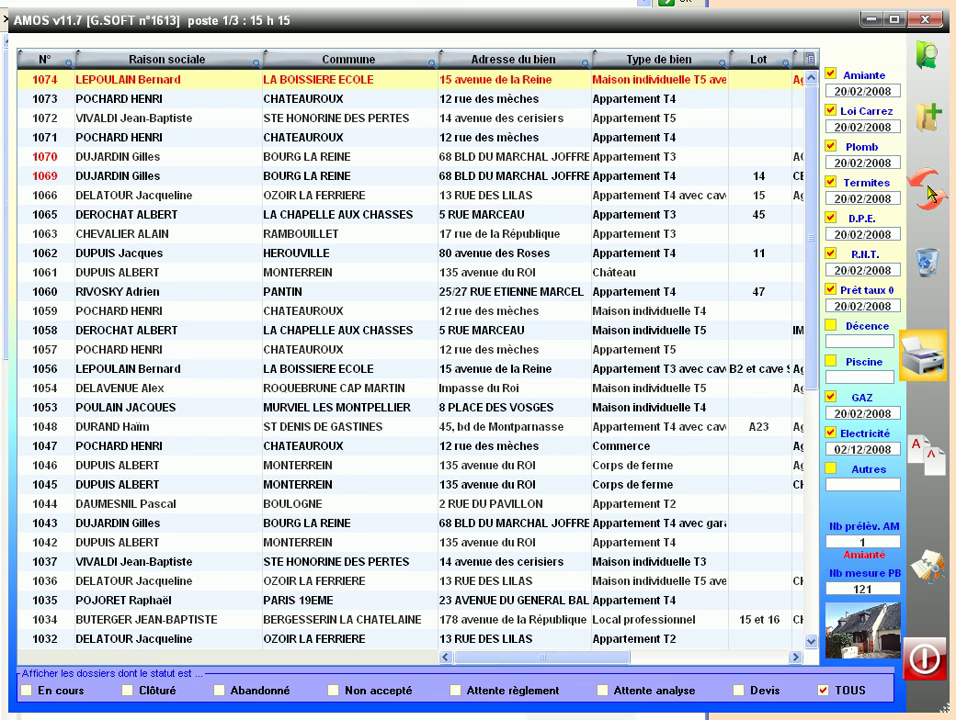
pyautogui.click(930, 195)
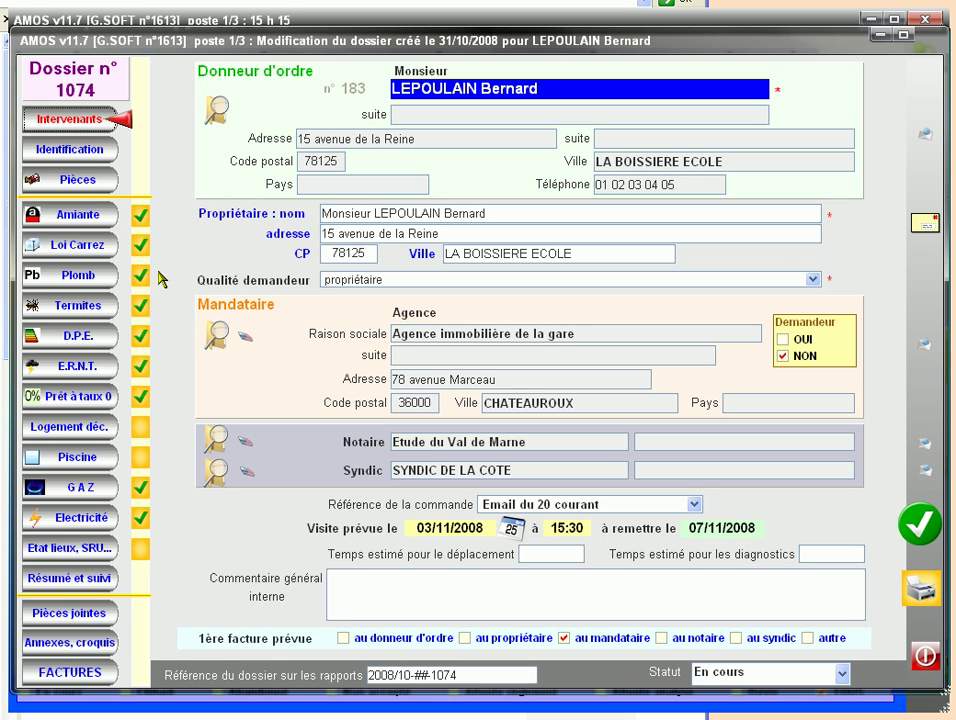
pyautogui.click(82, 275)
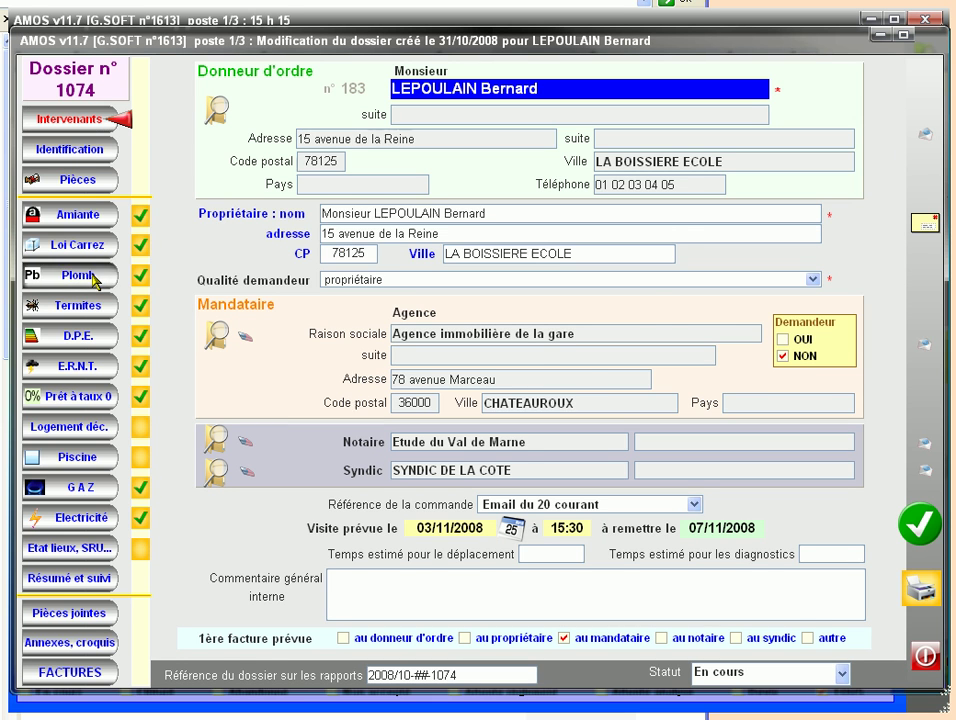